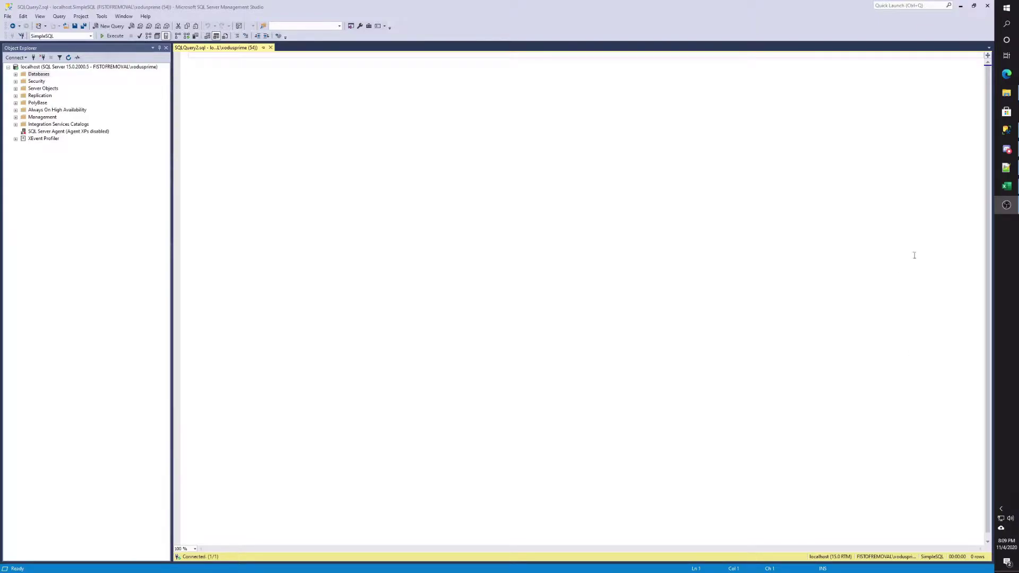
Step: Switch to Excel to review the sales data in sample.csv, close it, and examine the file's raw comma-separated text across its columns
click(1006, 186)
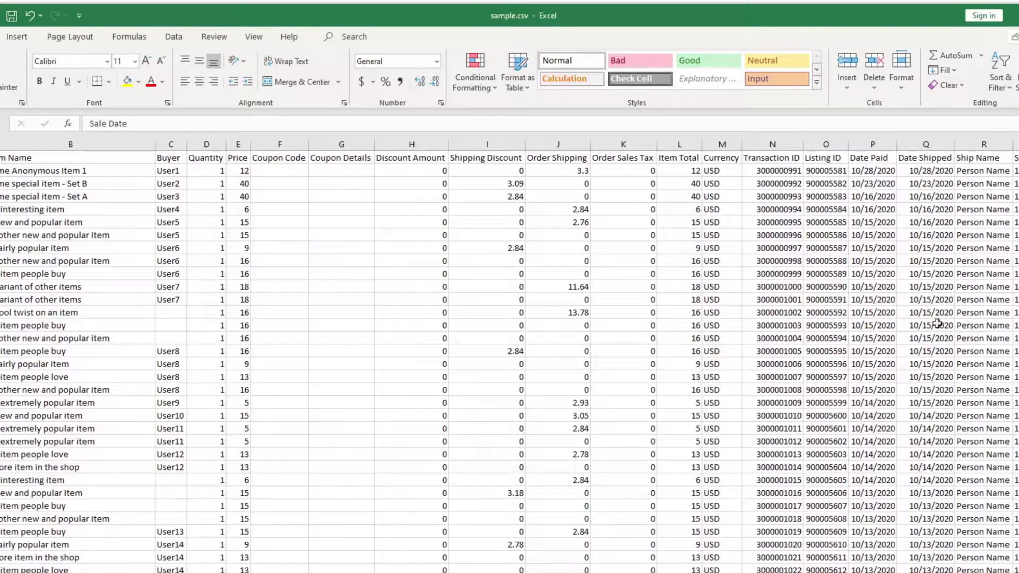
key(ctrl+w)
click(474, 348)
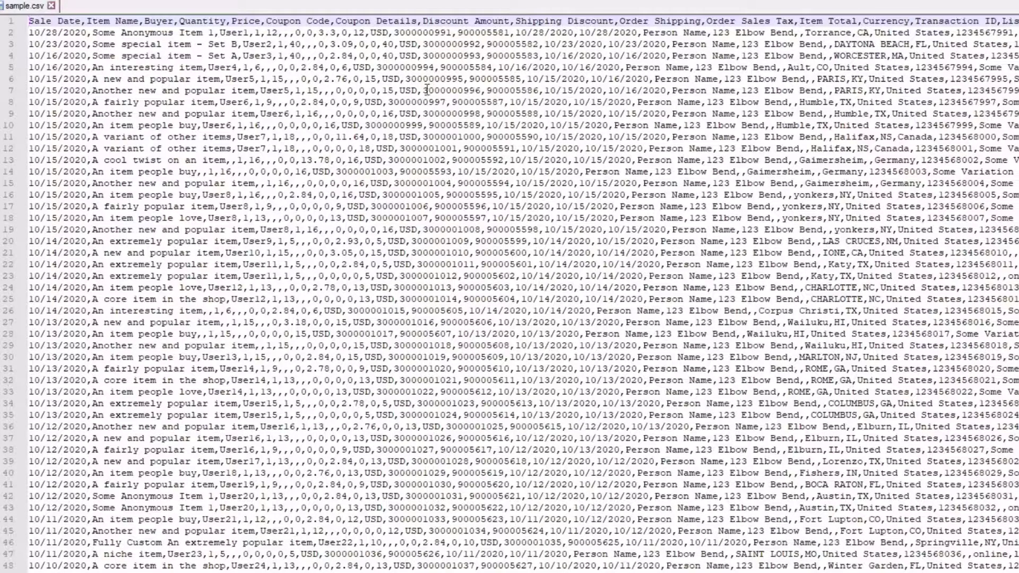
scroll(510, 351, right, 10)
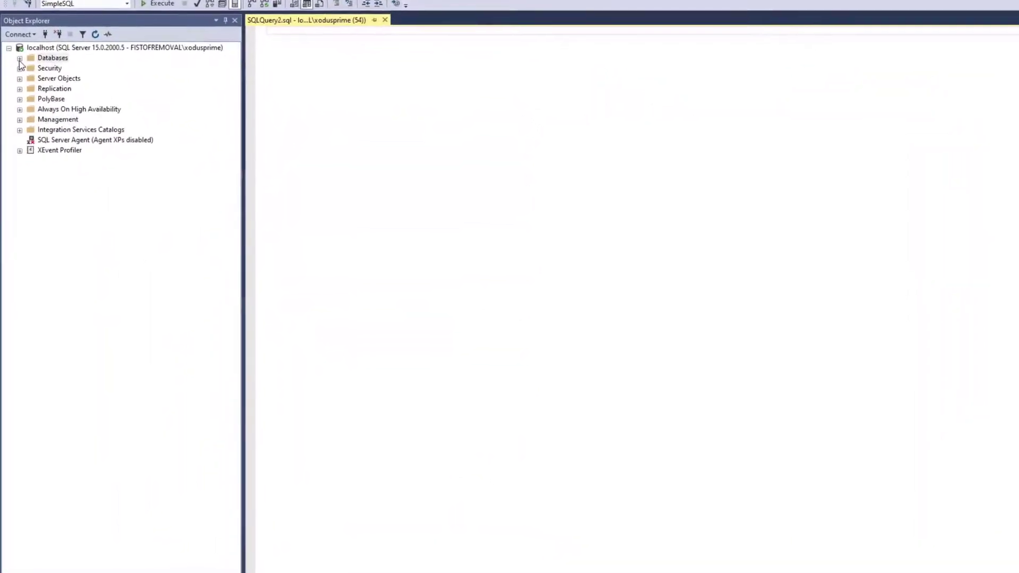
Step: Start the Import Data wizard for the SimpleSQL database and proceed past its welcome page
click(21, 52)
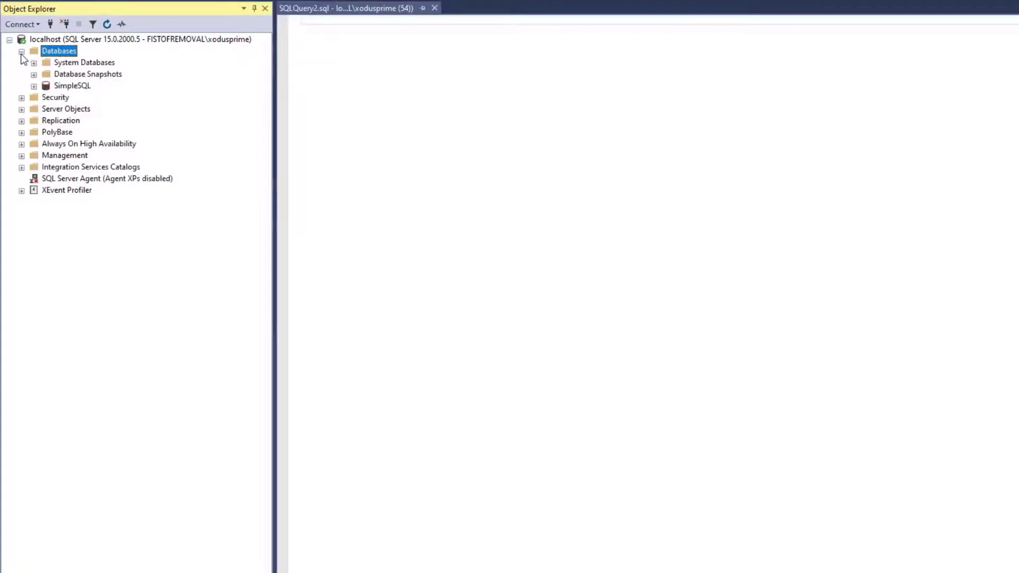
right_click(77, 85)
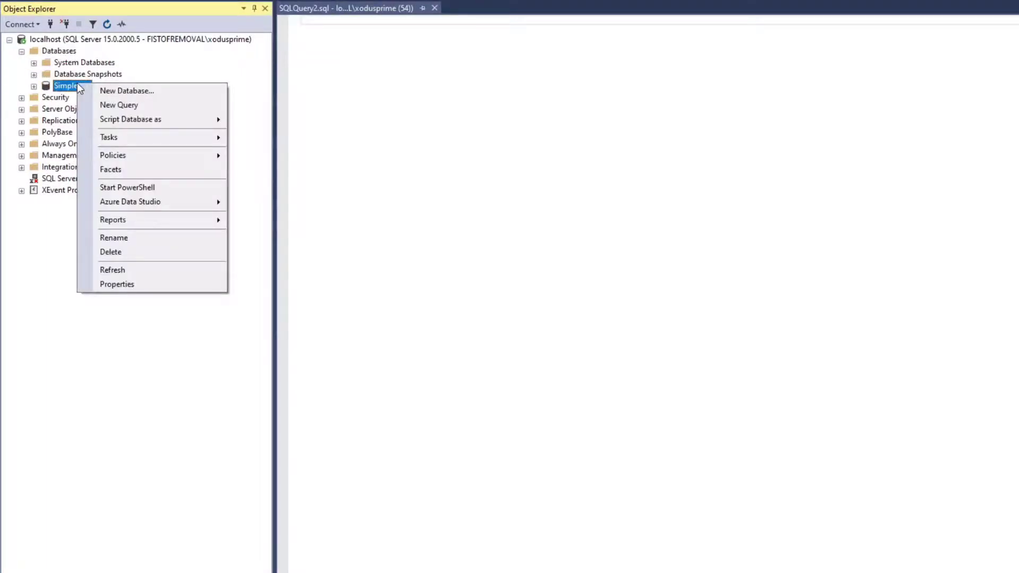
mouse_move(133, 137)
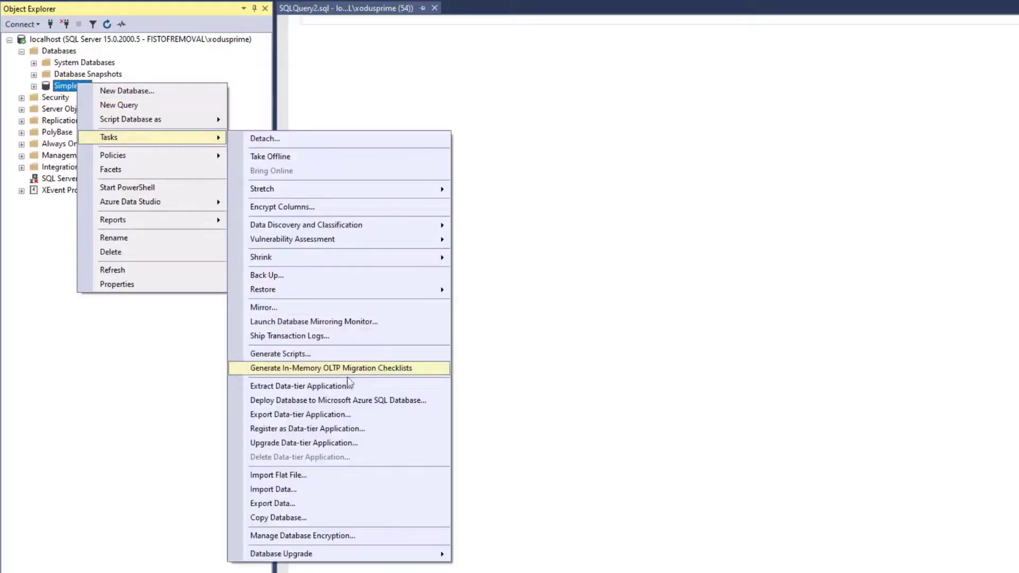
click(311, 490)
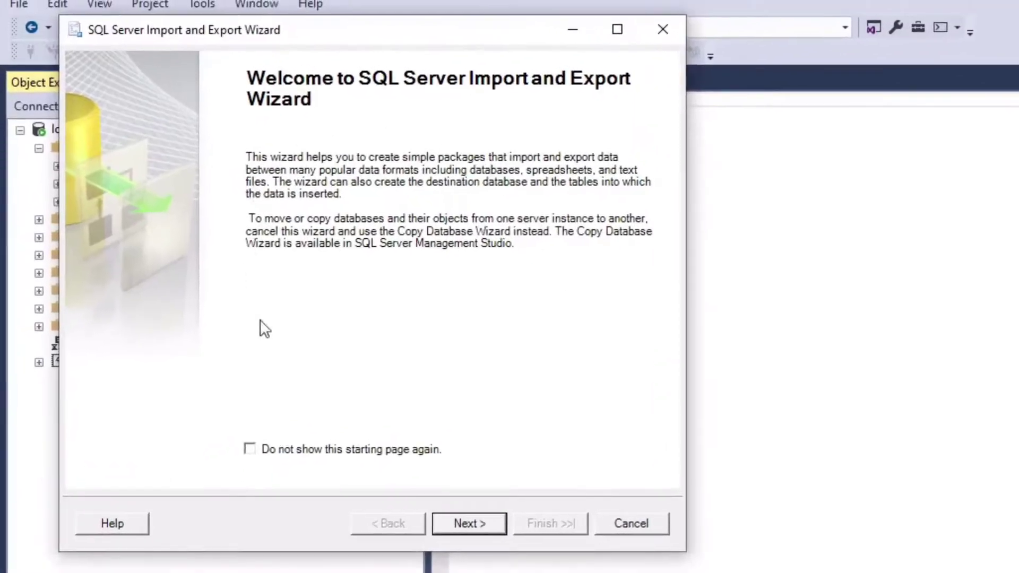
click(470, 522)
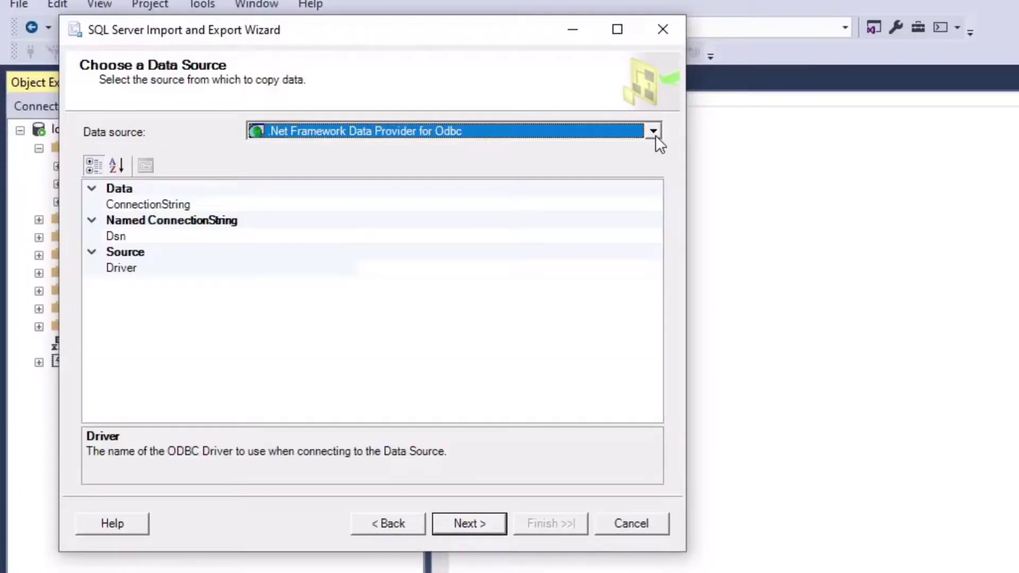
Step: Set the data source to Flat File Source using sample.csv from the SimpleSQL folder, accepting the default format and comma column delimiter
click(654, 132)
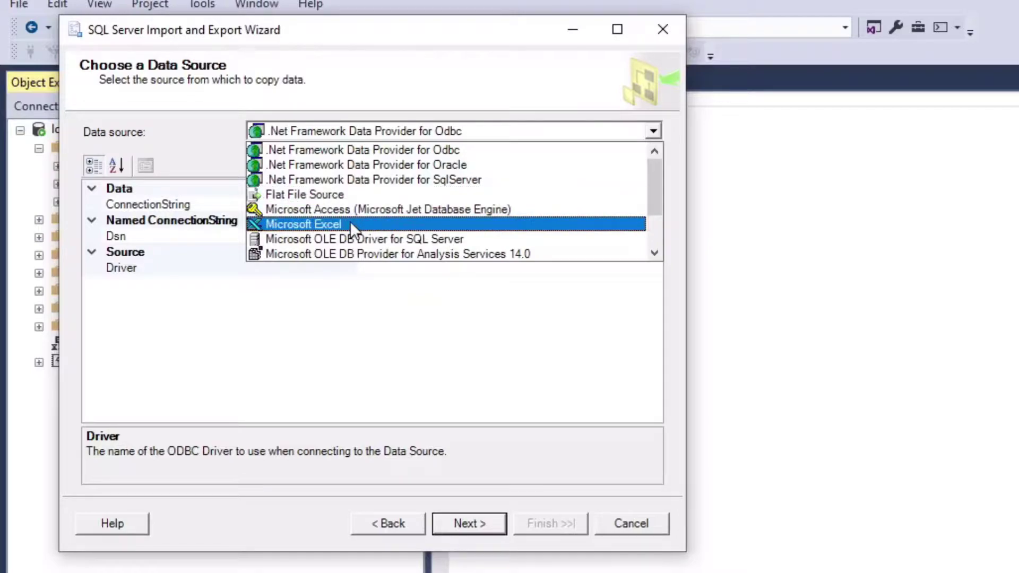
click(347, 194)
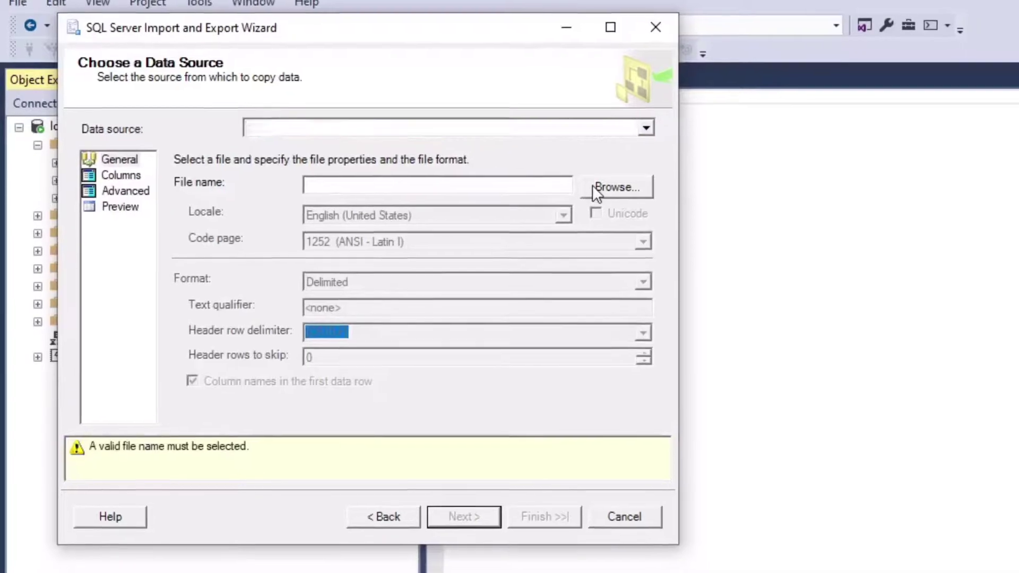
click(599, 191)
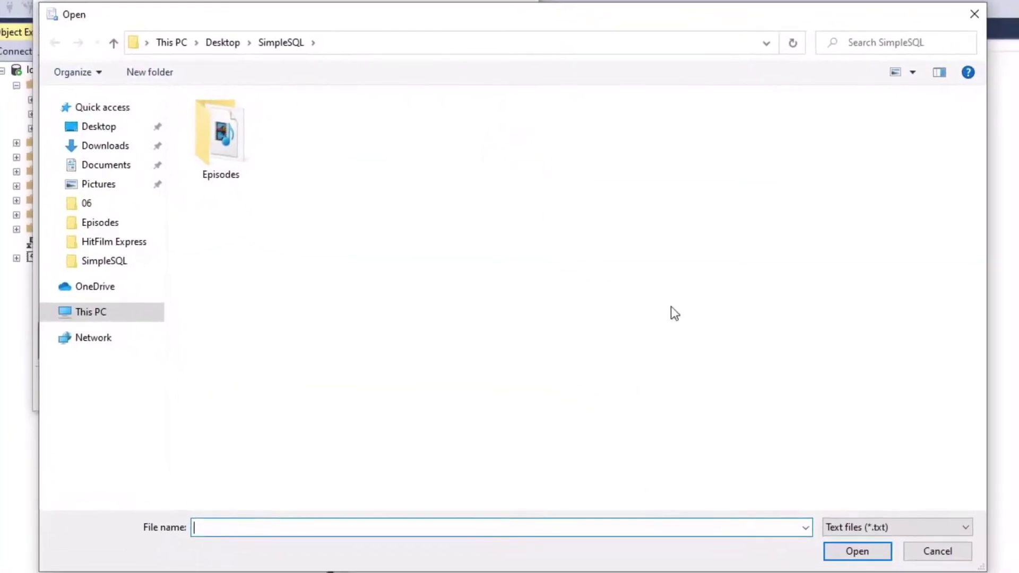
click(883, 527)
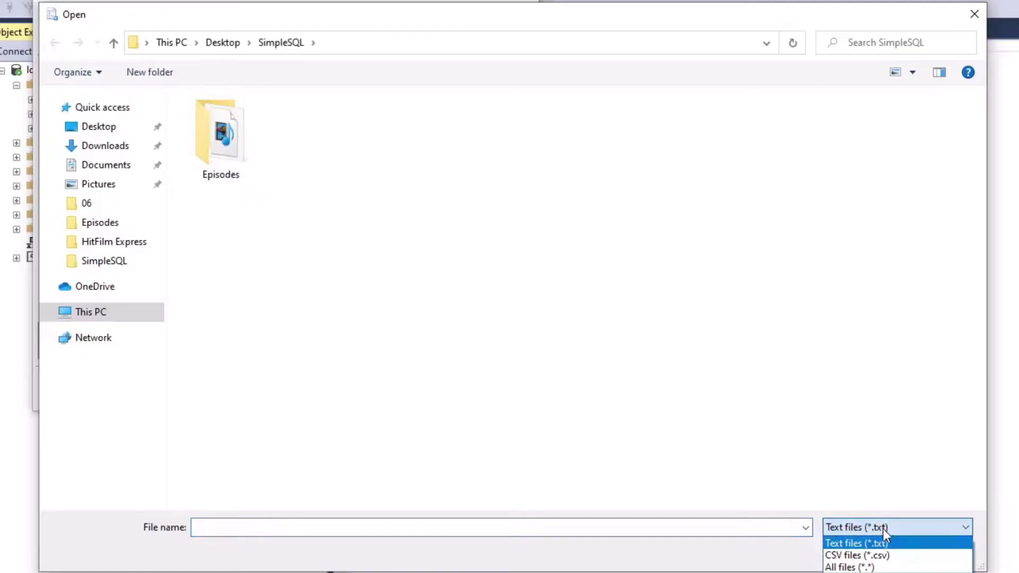
click(869, 556)
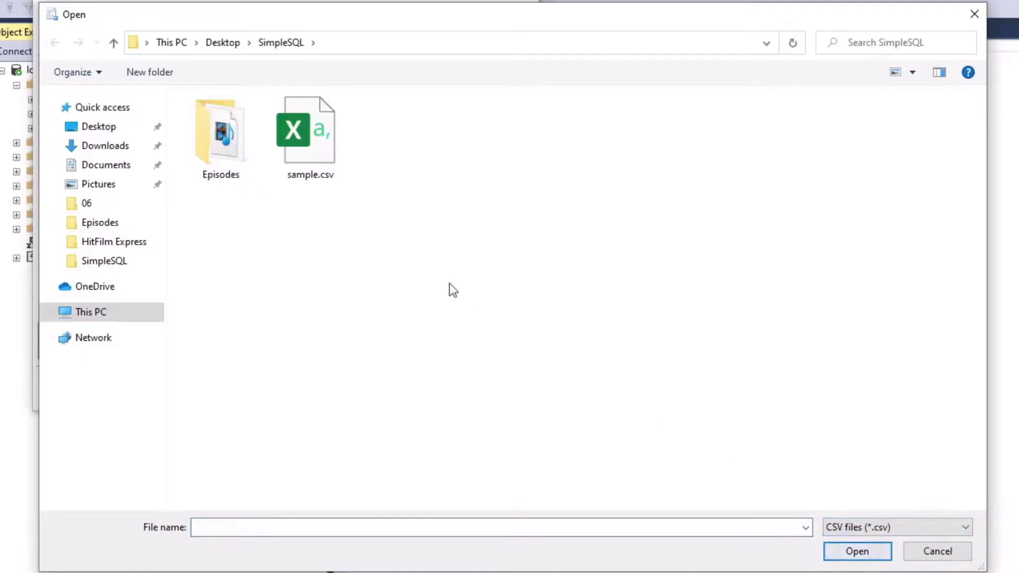
click(310, 161)
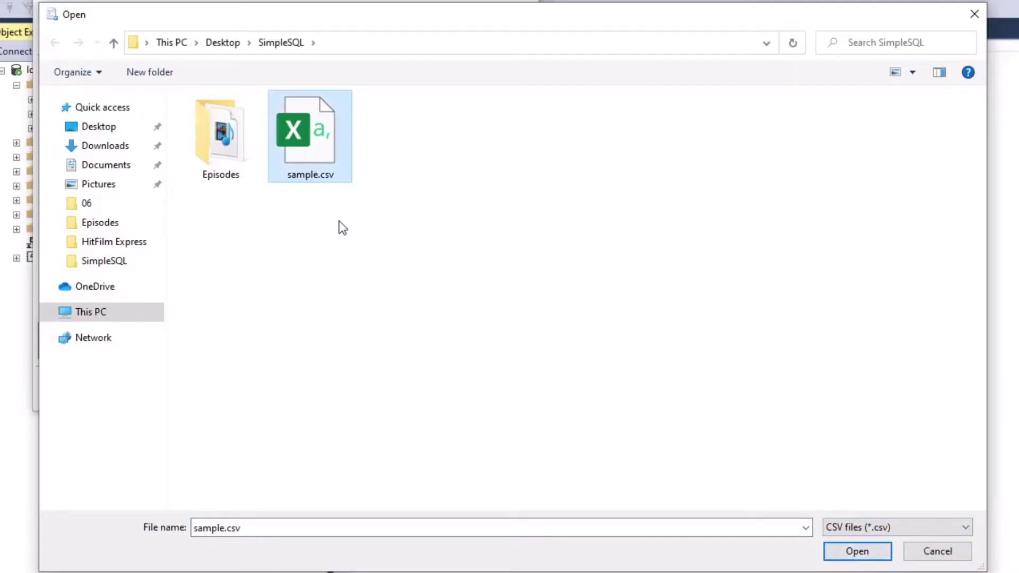
click(857, 551)
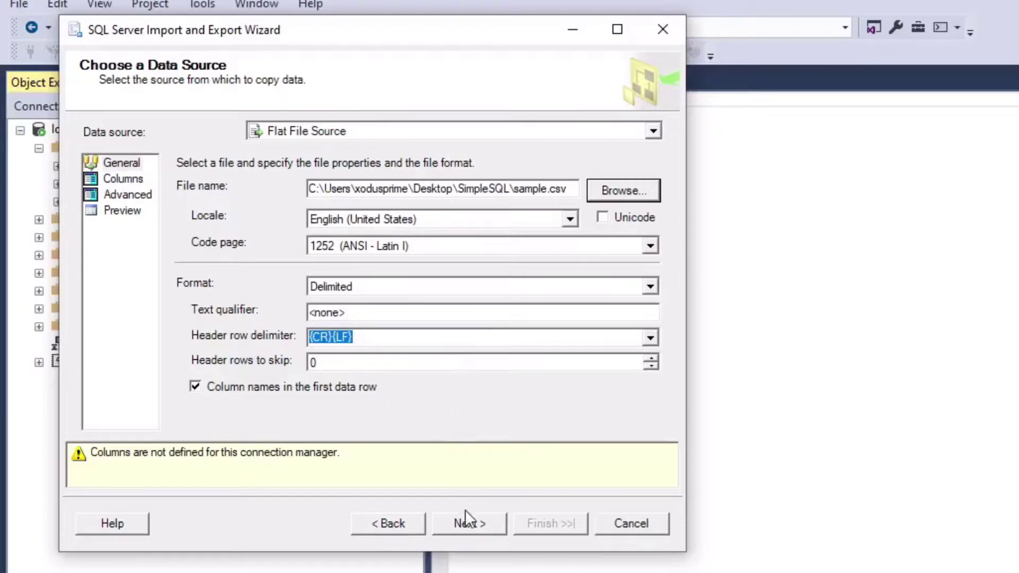
click(465, 525)
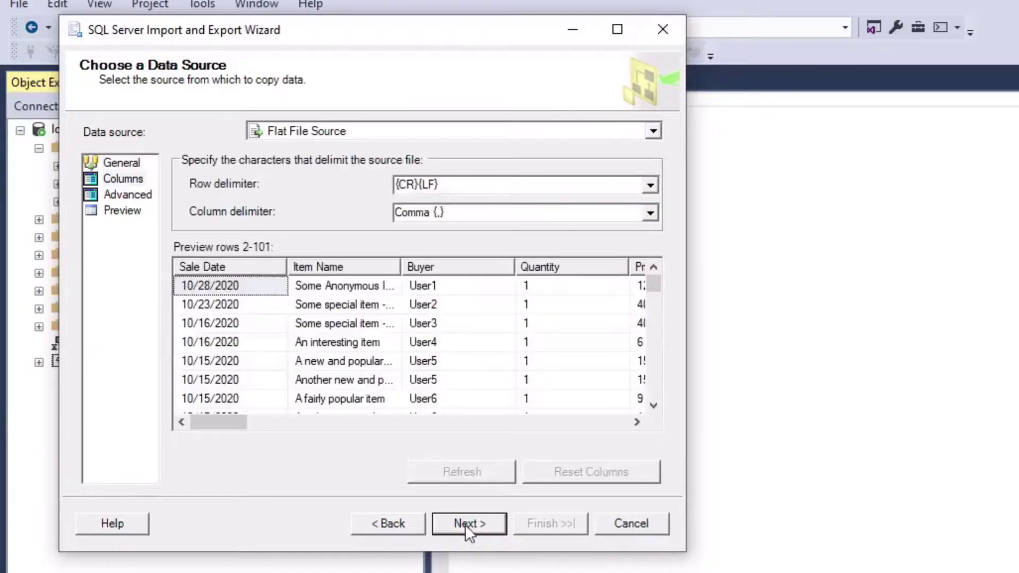
click(466, 525)
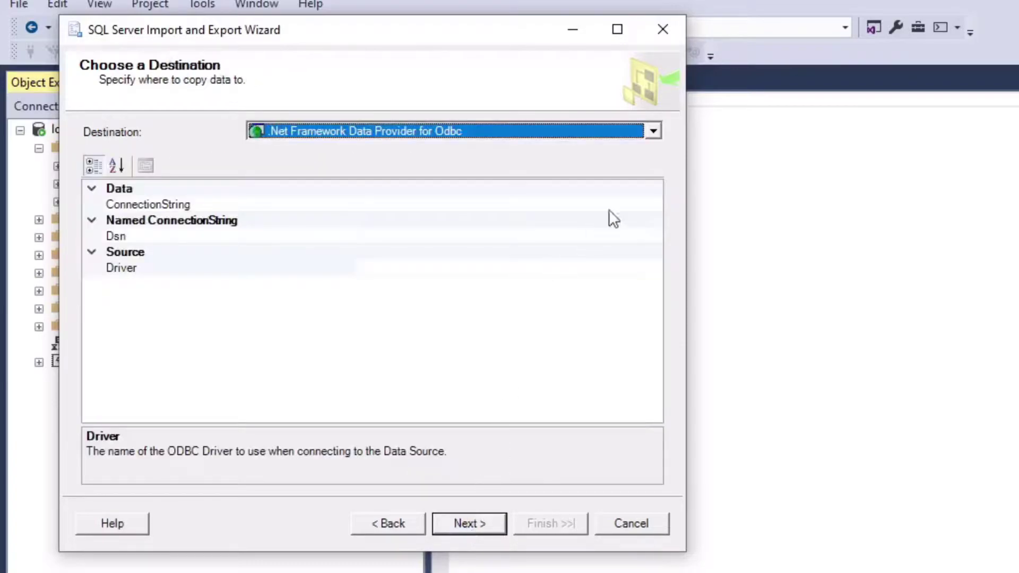
Step: Set the import destination to SQL Server Native Client 11.0, keeping localhost, Windows Authentication and the SimpleSQL database
click(654, 137)
scroll(541, 226, down, 2)
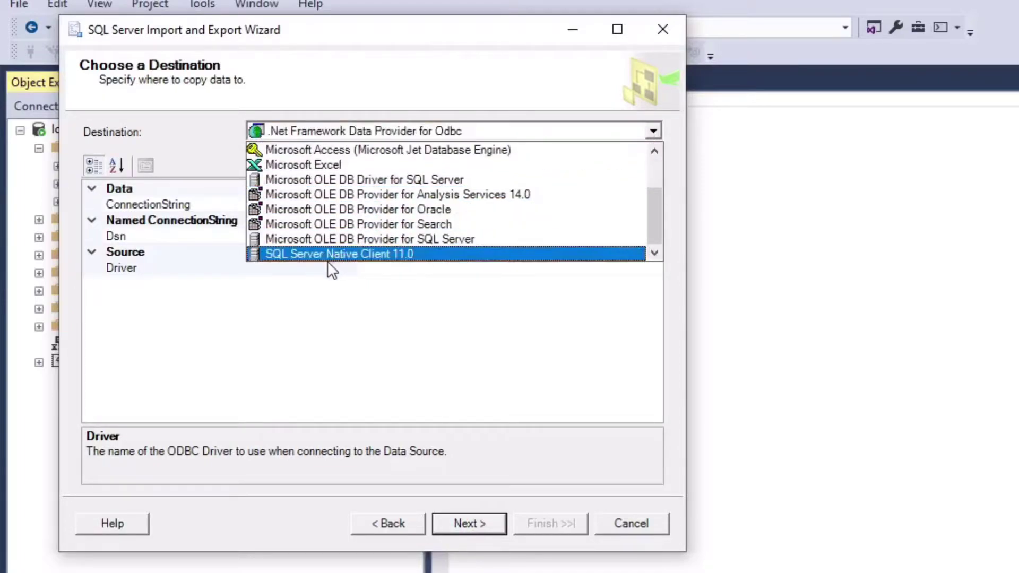
click(289, 259)
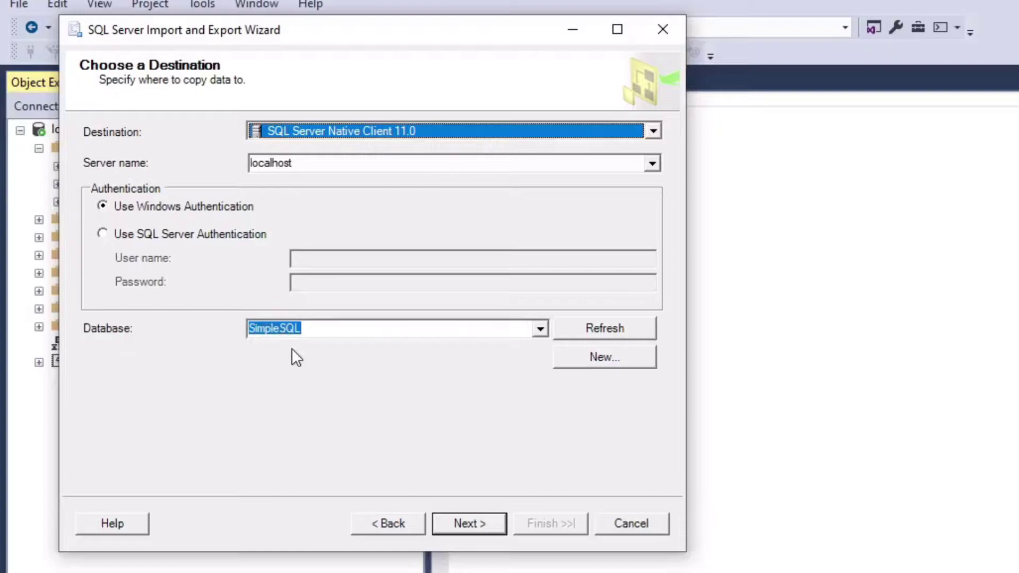
click(461, 524)
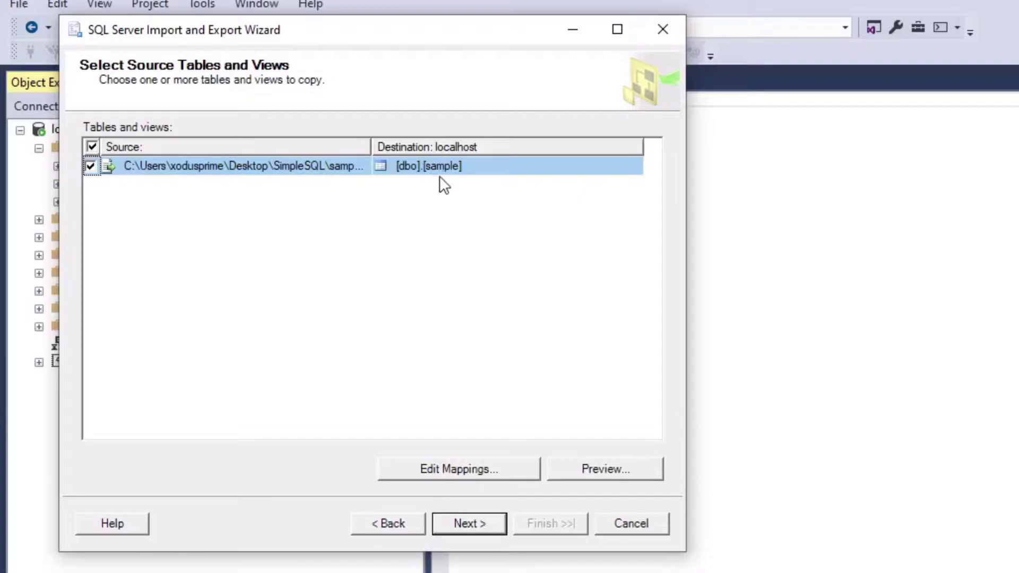
Step: Accept the dbo.sample destination table, run the import immediately without saving a package, and close the wizard
click(468, 525)
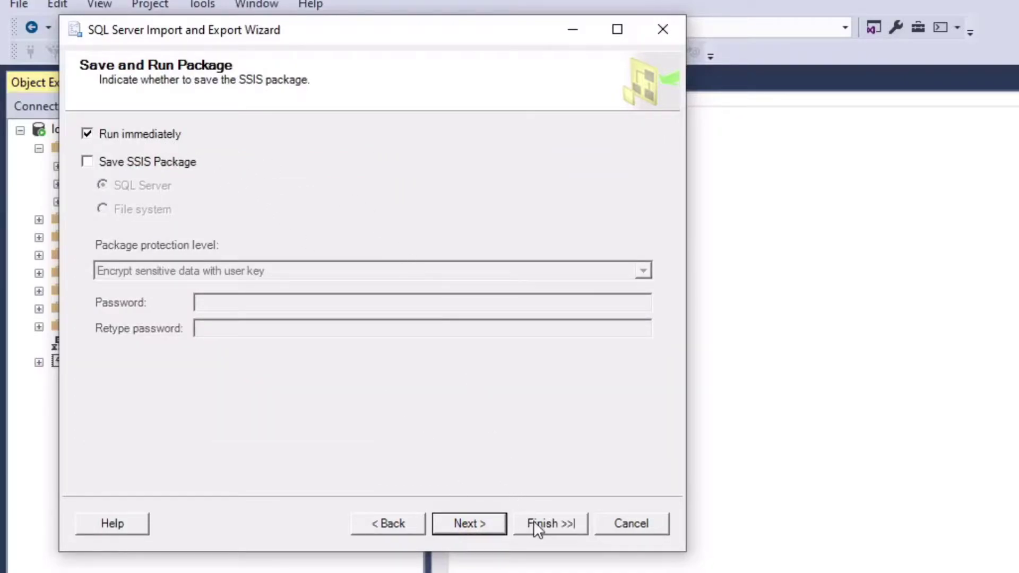
click(453, 523)
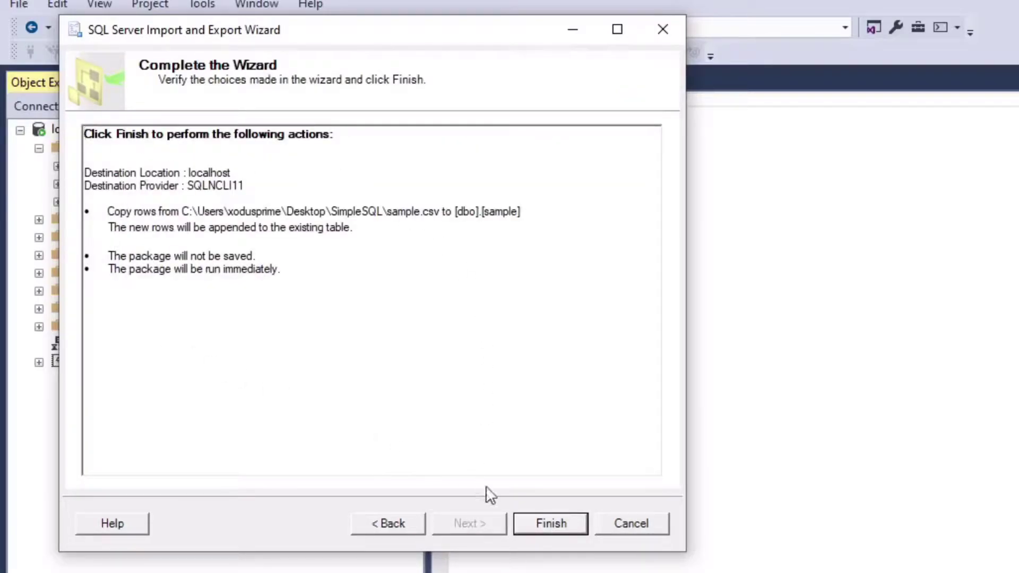
click(539, 525)
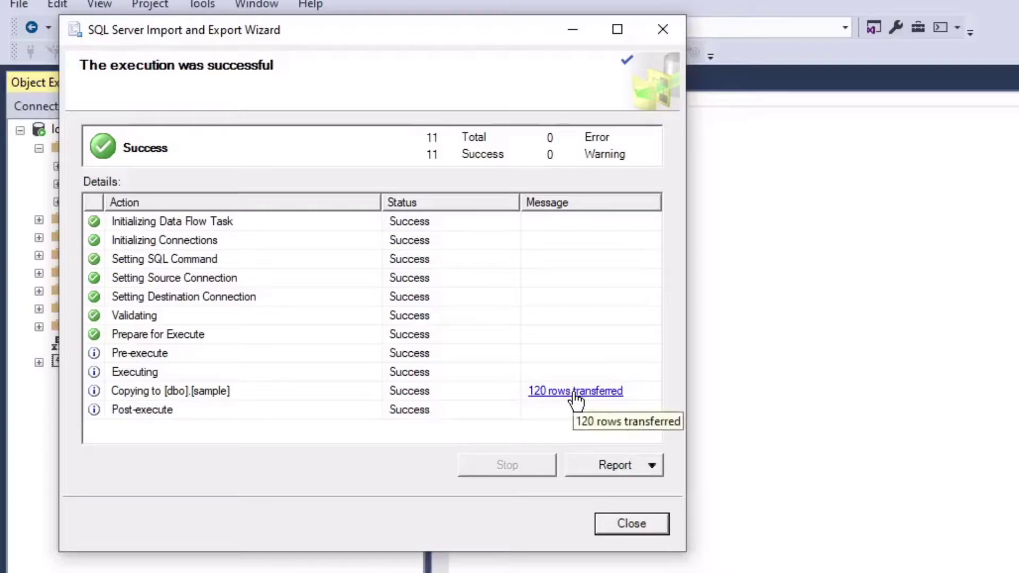
click(632, 523)
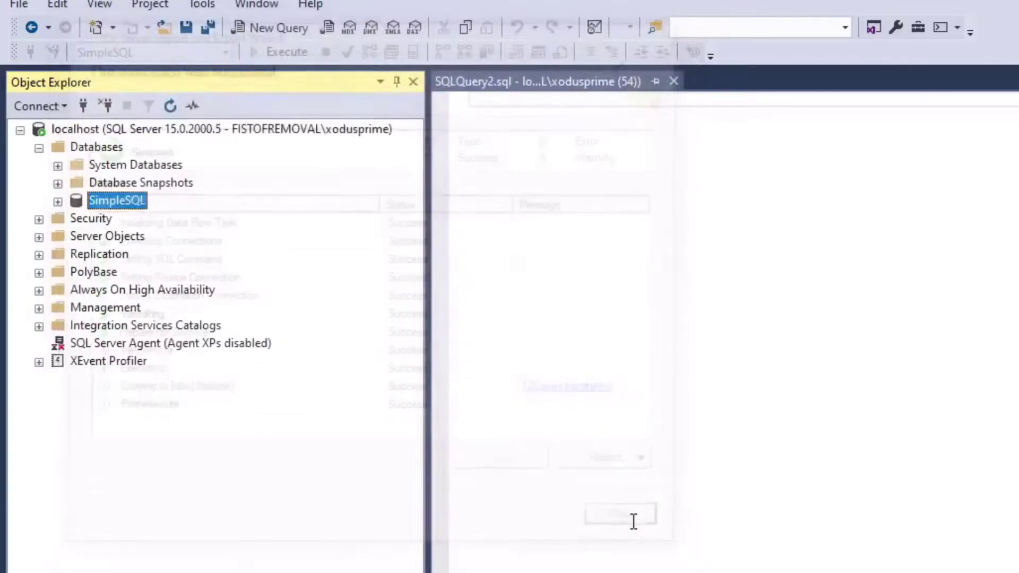
Step: Refresh the SimpleSQL database and expand its tables to locate dbo.sample
right_click(96, 201)
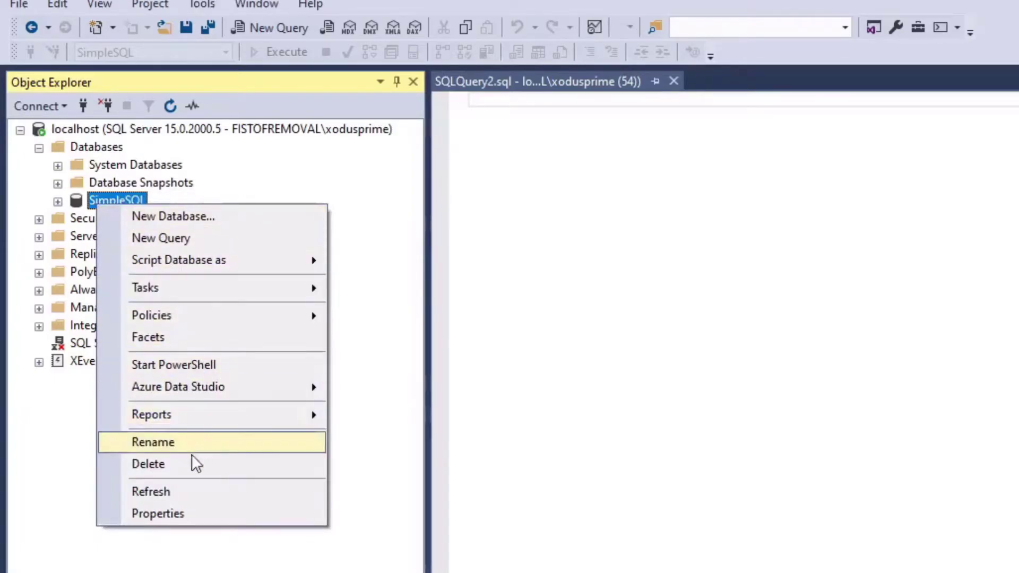
click(183, 489)
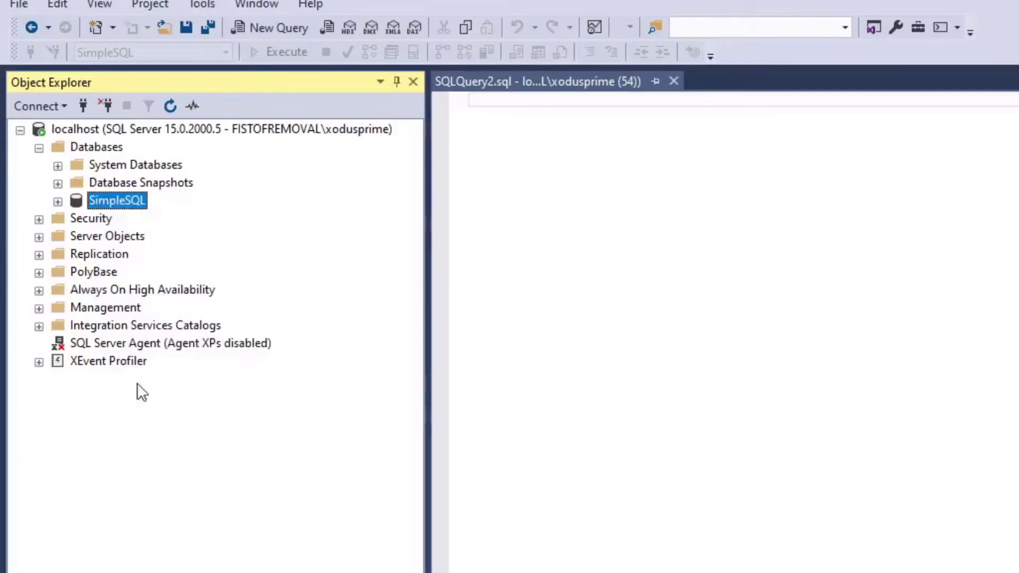
click(58, 201)
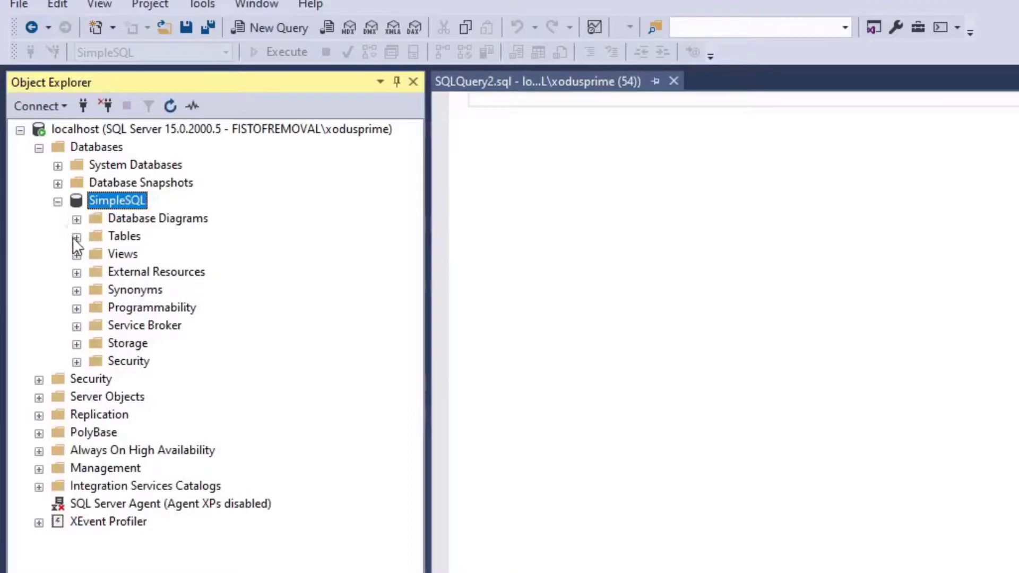
click(76, 237)
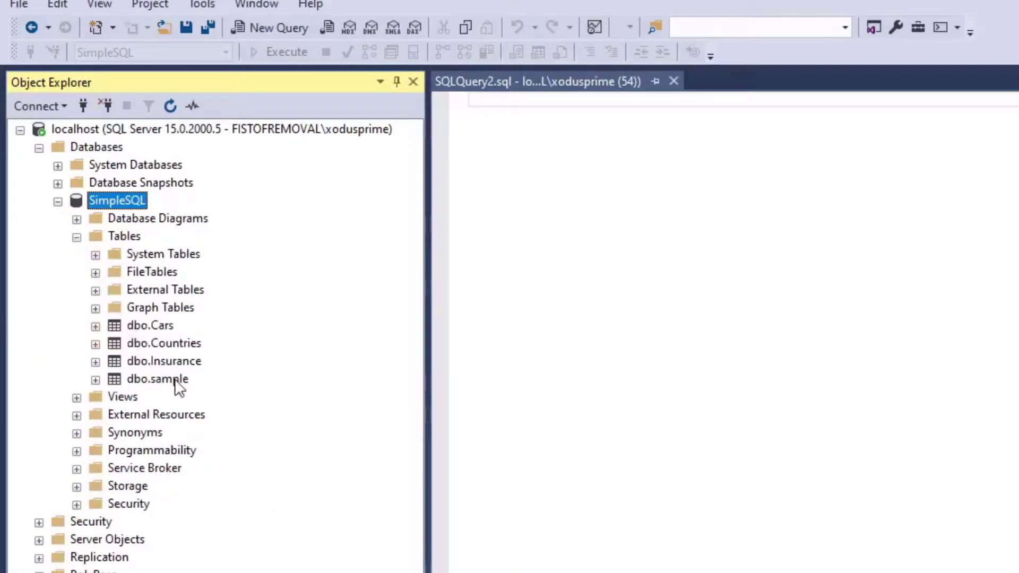
click(159, 386)
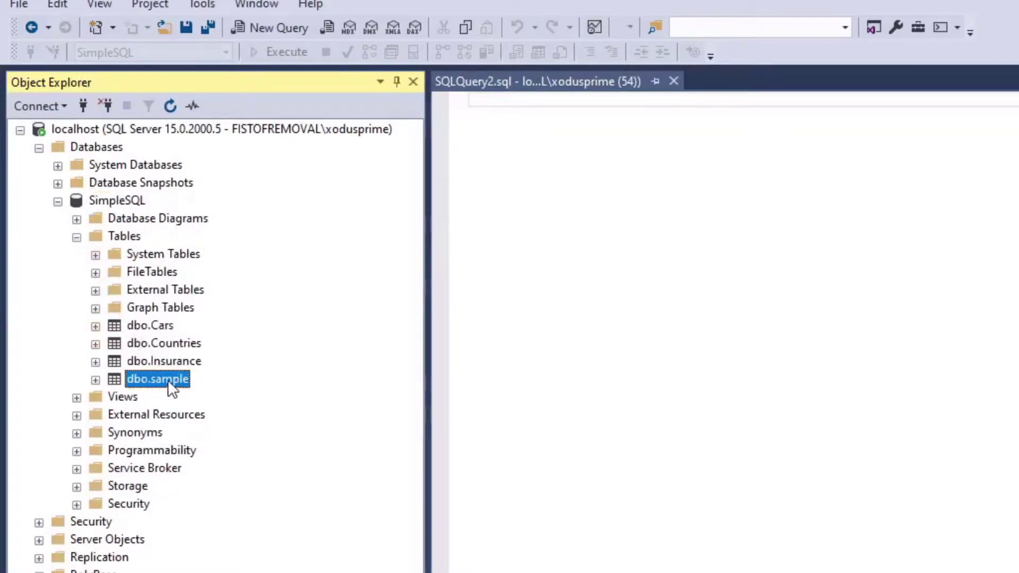
Step: Write and execute the query "select * from sample" to list all rows of the imported table
click(670, 259)
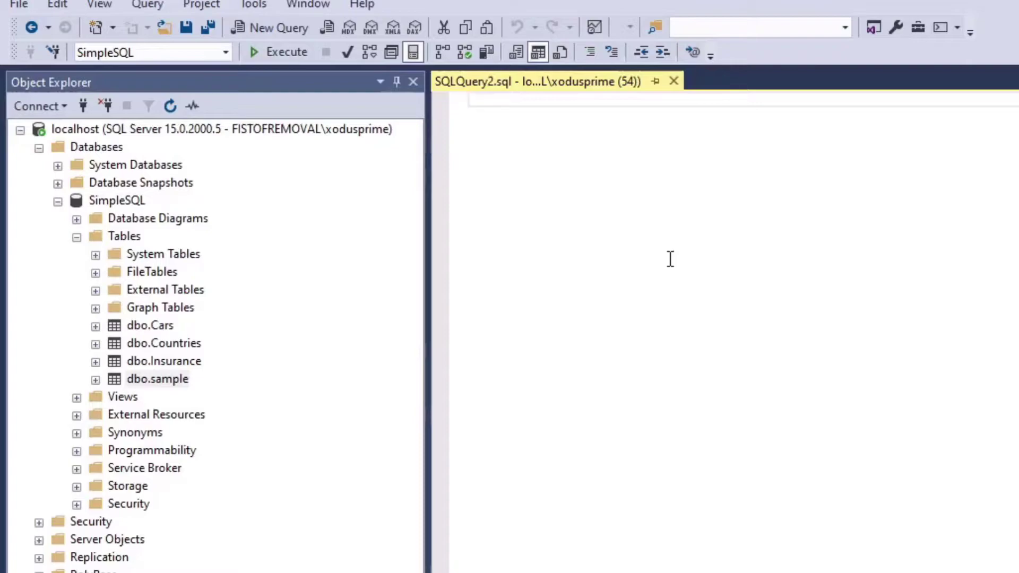
text(select *)
key(Return)
text(from sample)
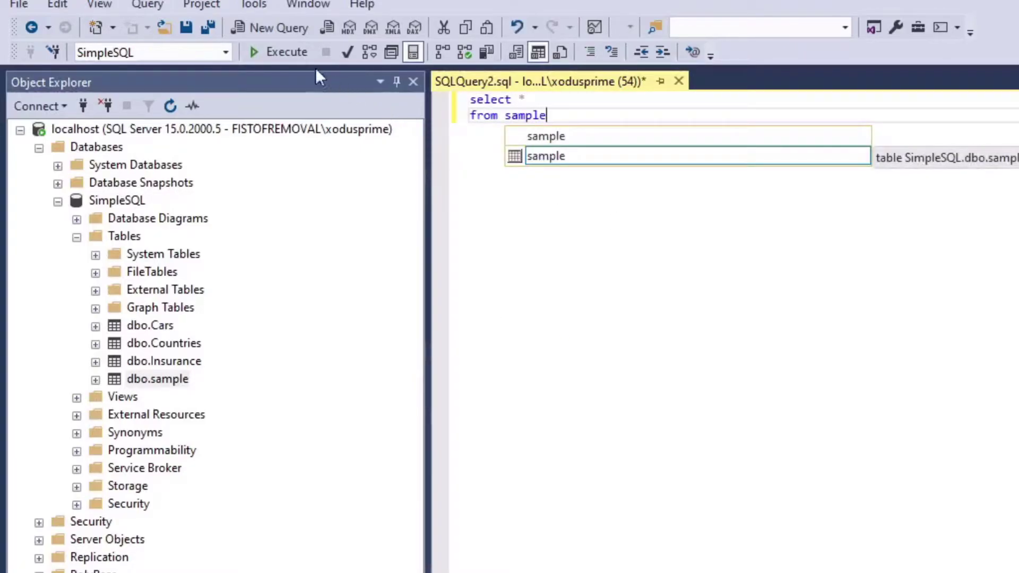
click(279, 51)
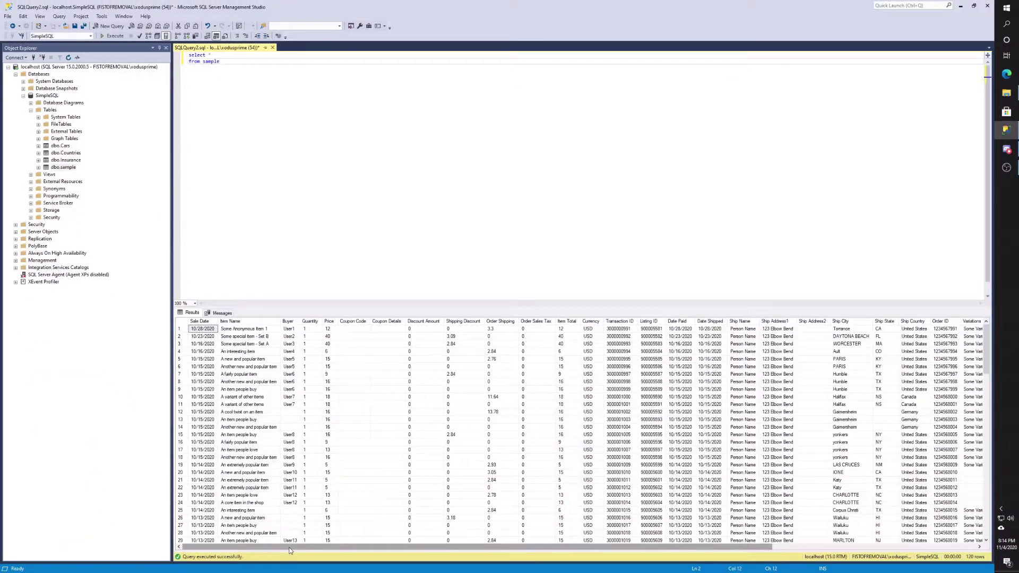
mouse_move(290, 550)
mouse_down()
mouse_move(494, 551)
mouse_move(290, 551)
mouse_up()
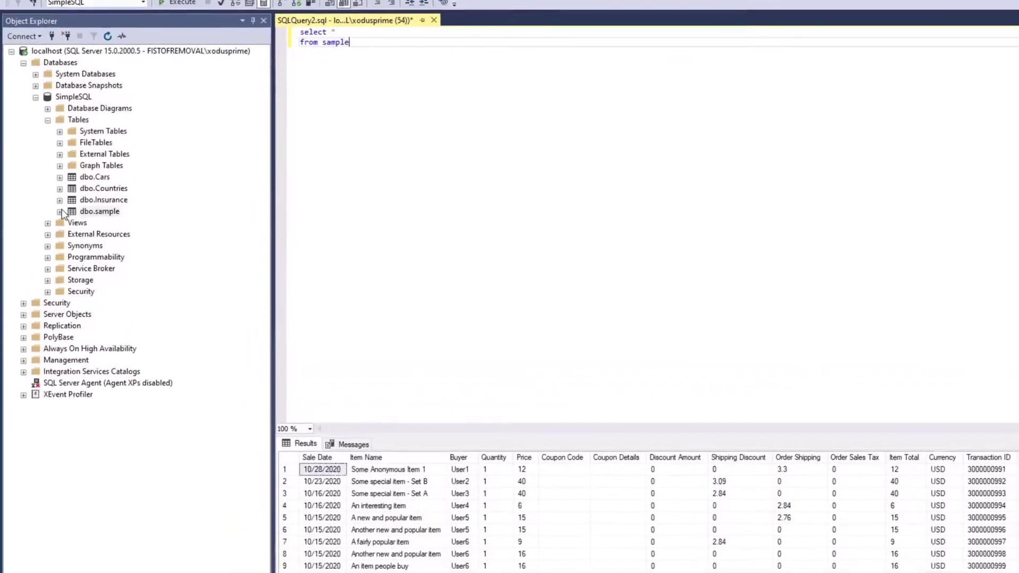
Step: Expand the columns of the dbo.sample table to inspect their data types
click(60, 212)
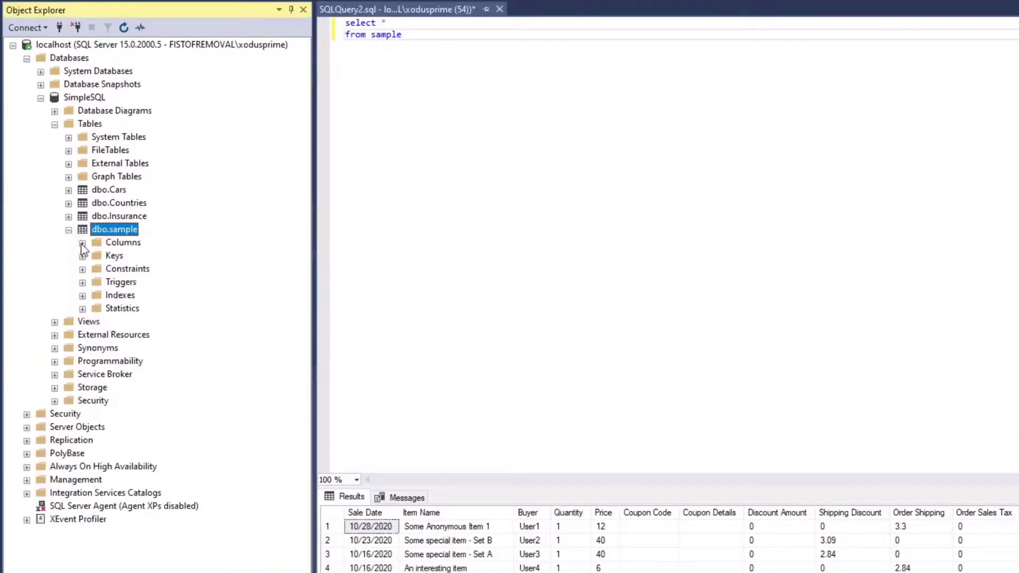
click(82, 244)
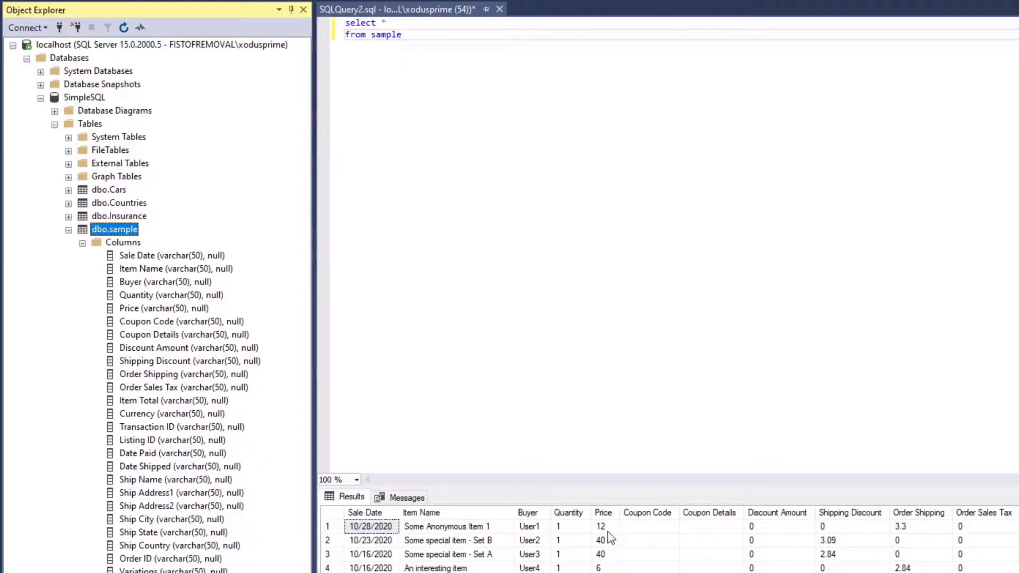
Step: Highlight the Price column in the query results, then start a new data import for the SimpleSQL database and pass the wizard's welcome page
click(604, 513)
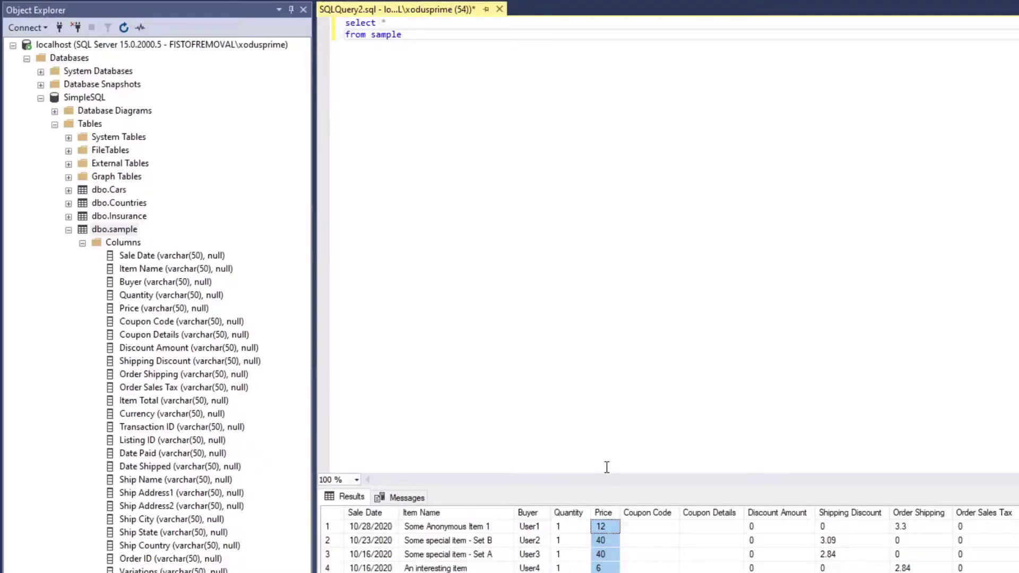
right_click(83, 98)
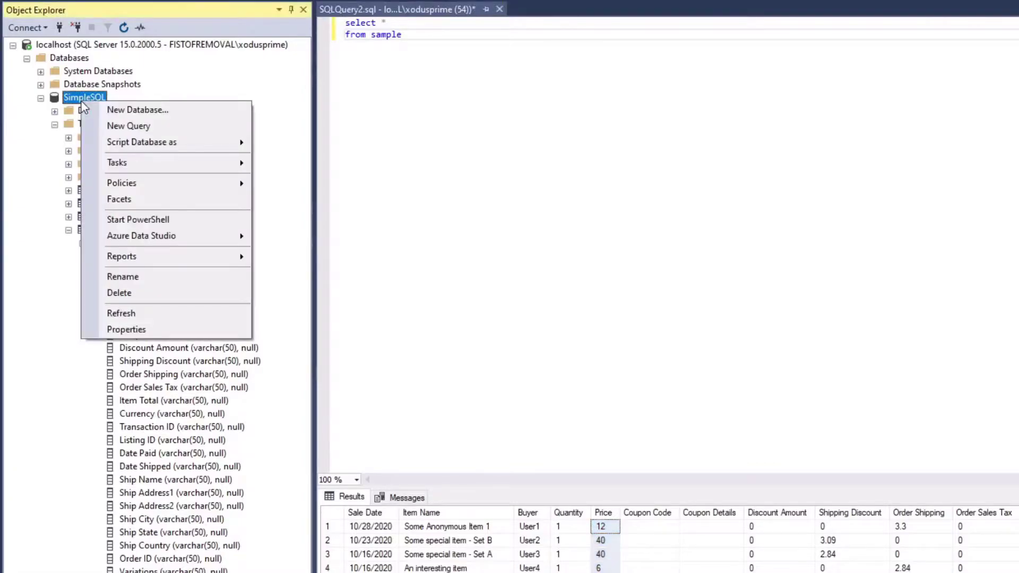
mouse_move(142, 160)
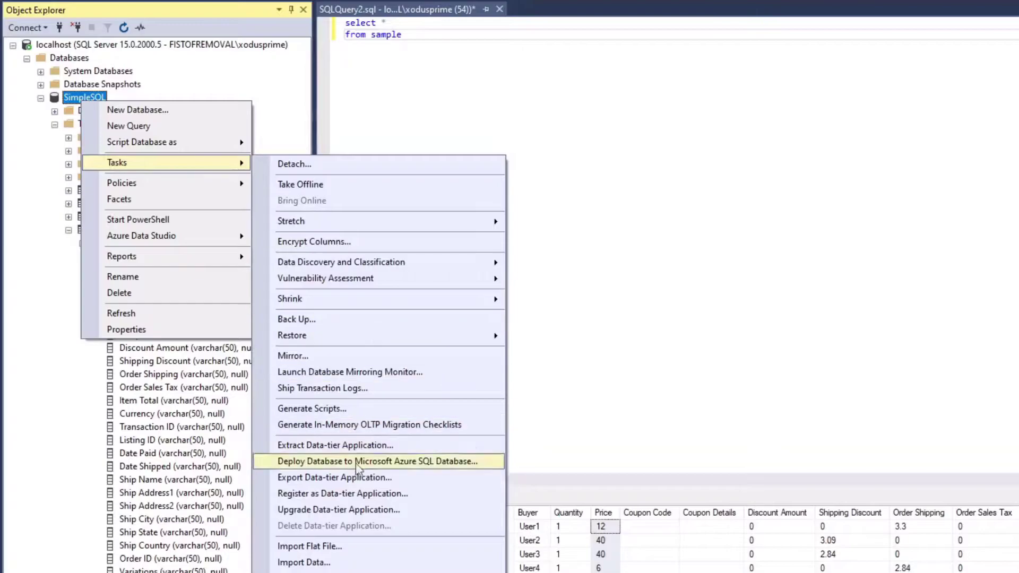
click(370, 563)
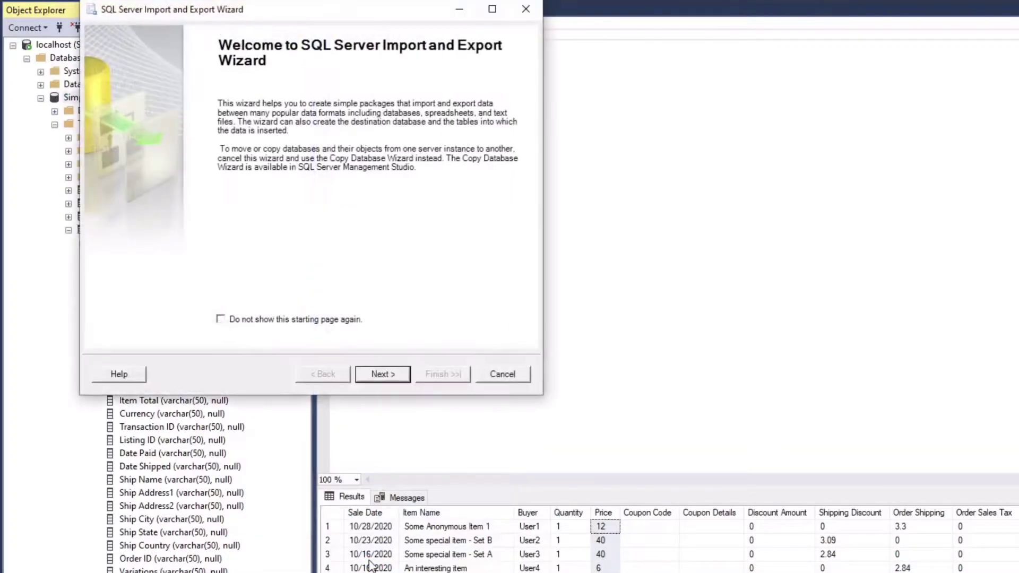
click(383, 371)
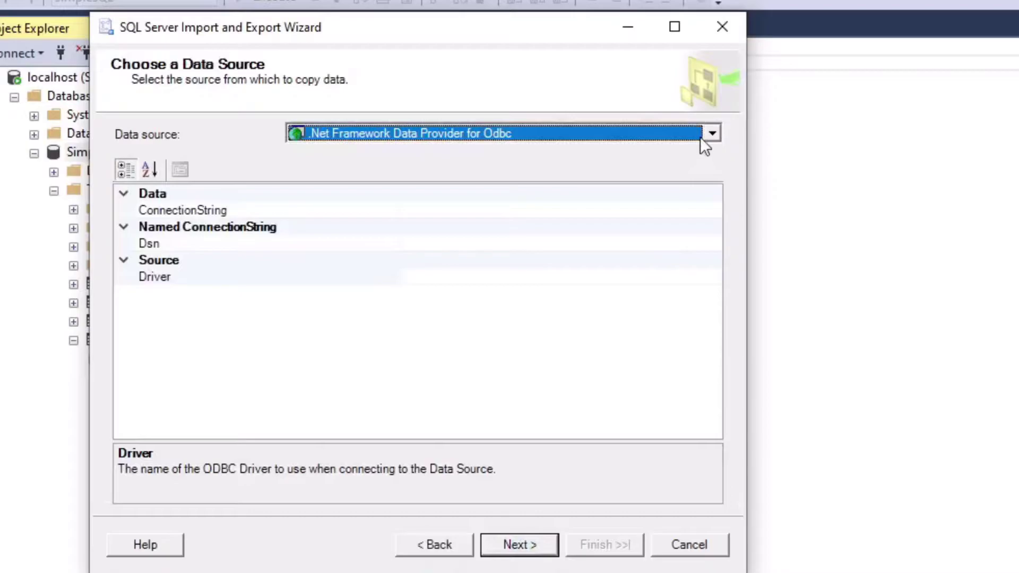
Step: Set the data source to Flat File Source and load sample.csv from the SimpleSQL desktop folder
click(709, 134)
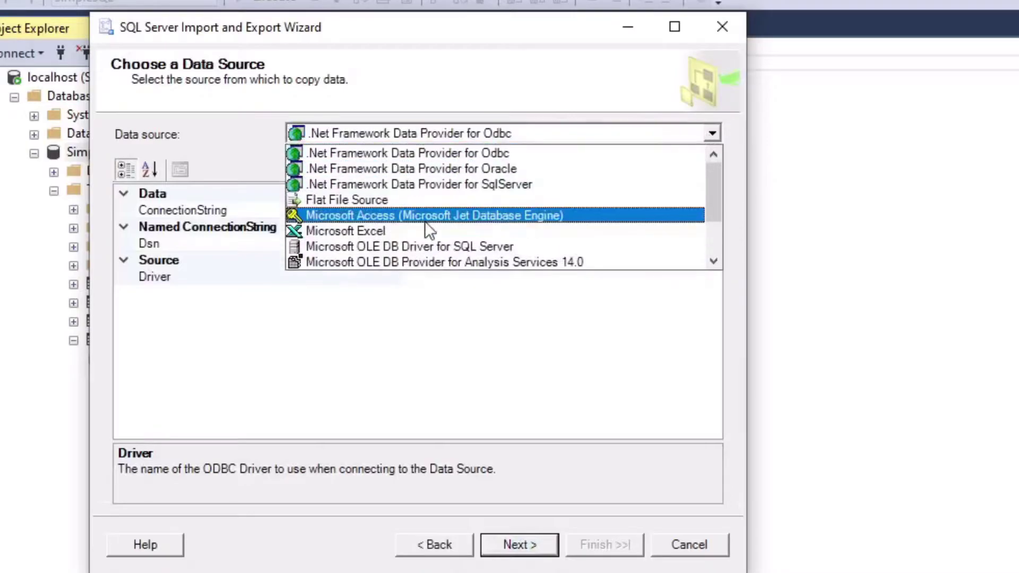
click(409, 200)
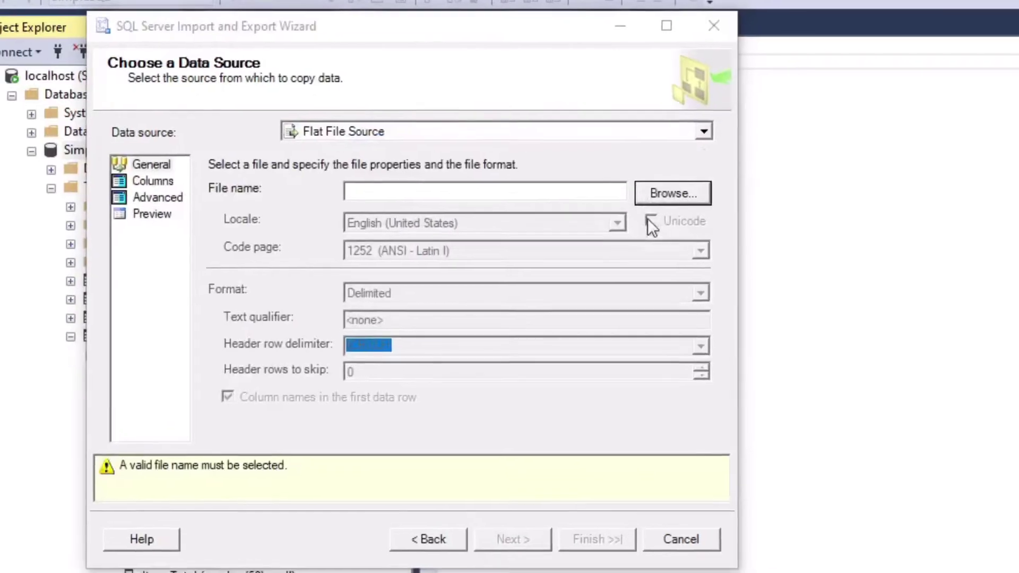
click(670, 195)
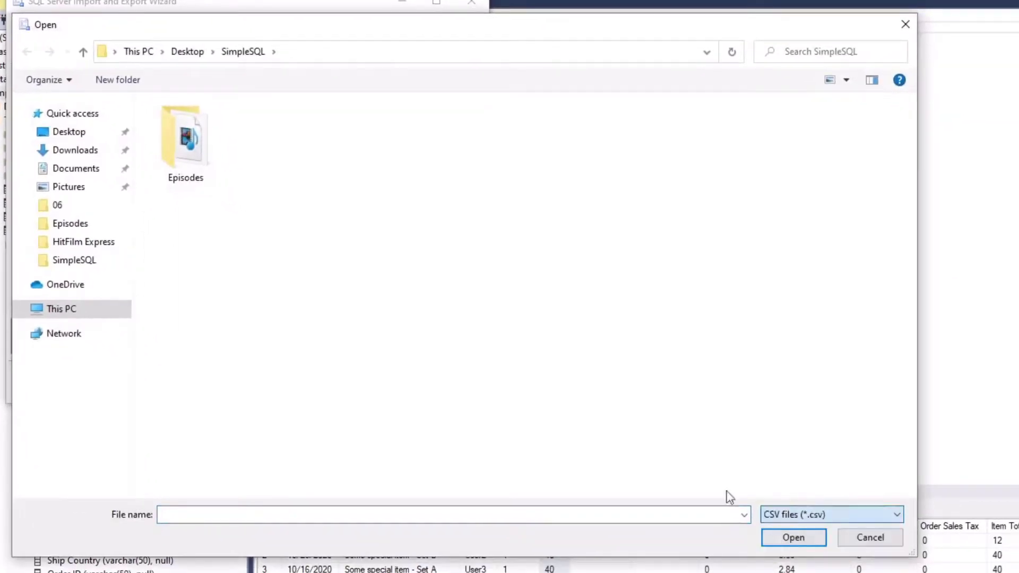
click(268, 154)
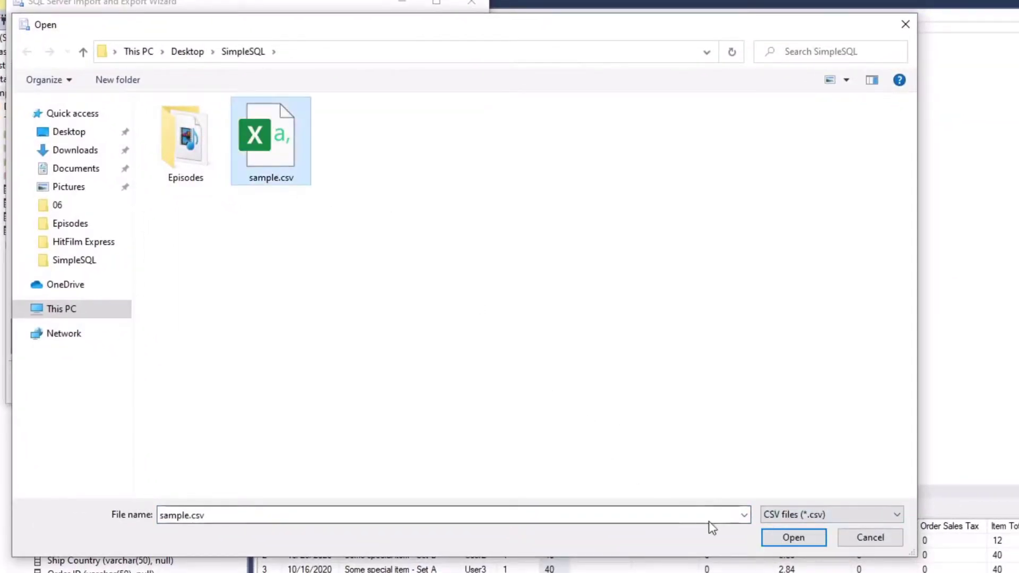
click(794, 537)
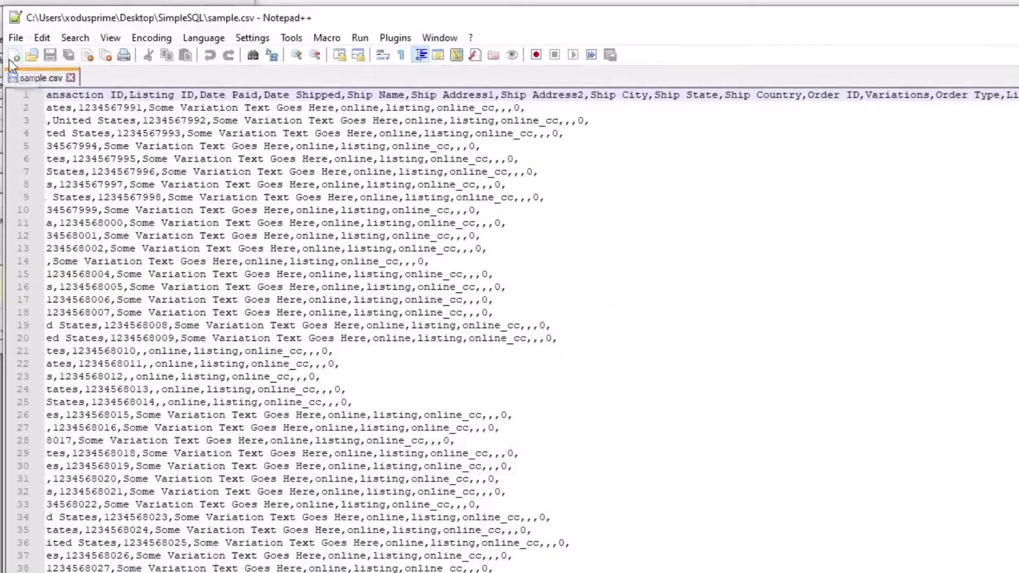
Step: Switch to Notepad++ and write "value 1", "value 2", "value 3", "value with commas,,,," in a new file
click(12, 57)
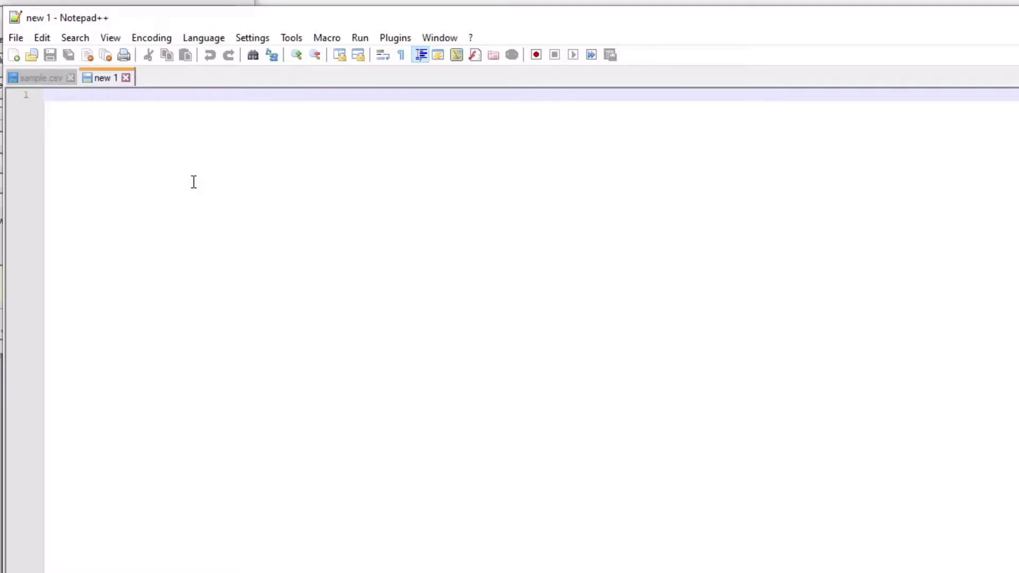
text("value 1)
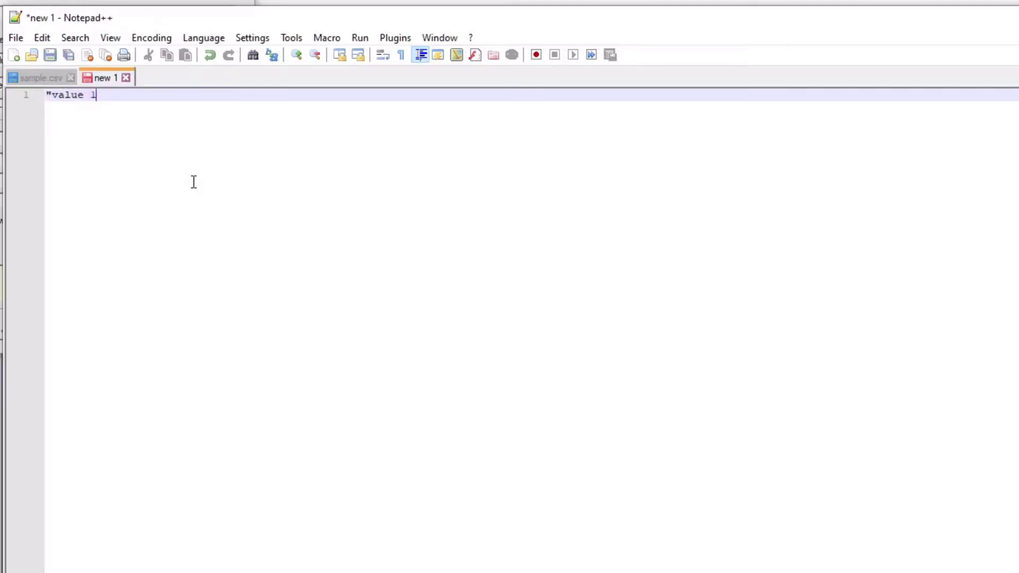
text(", "value 2", "value )
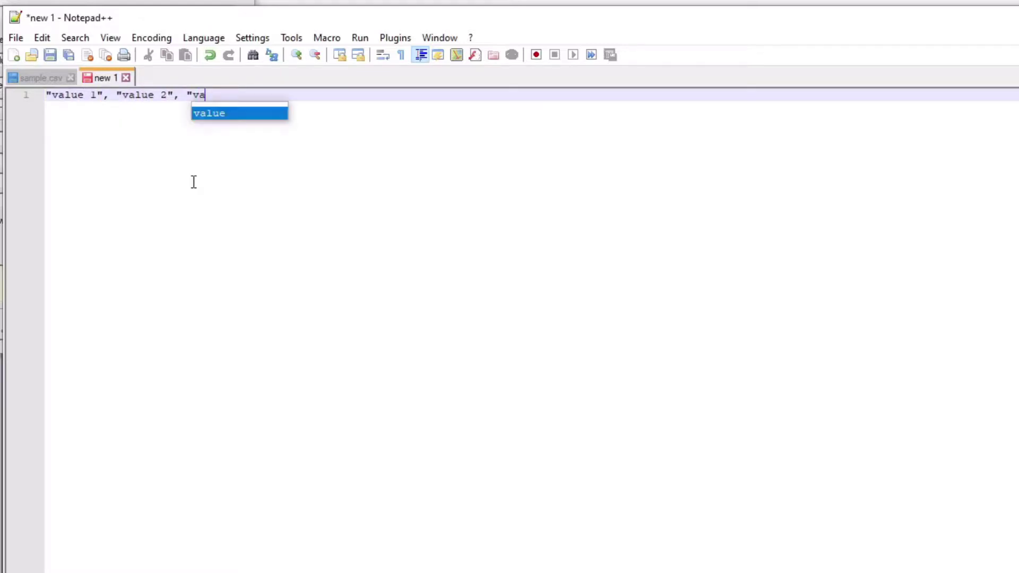
text(3", "value)
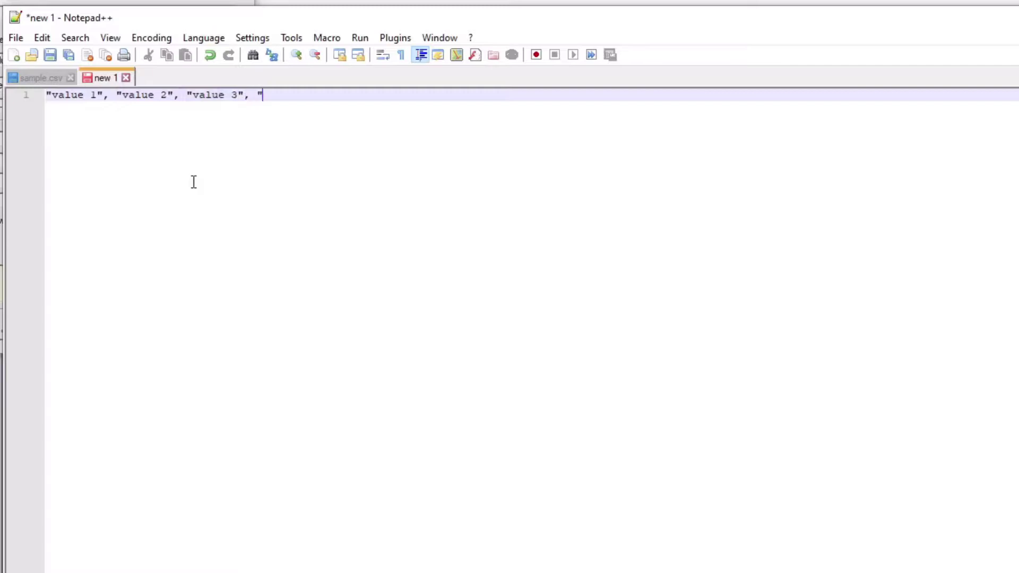
text( with commas,,,,")
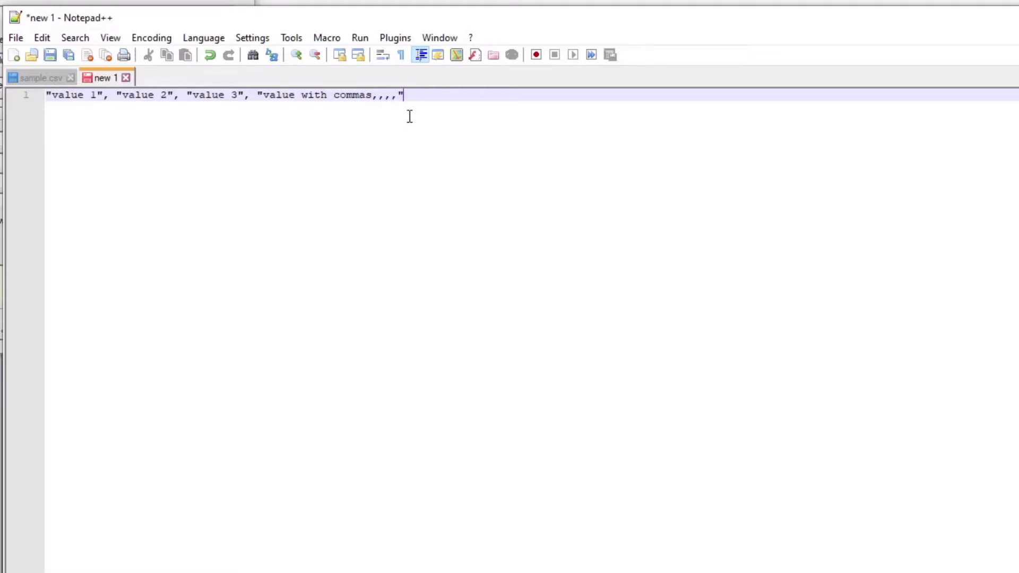
Step: Remove the double quotes around the value with commas and trace through its trailing commas
click(264, 96)
key(BackSpace)
key(End)
key(BackSpace)
key(Left)
key(Left)
key(Left)
key(Left)
key(Right)
key(Right)
key(Right)
key(Right)
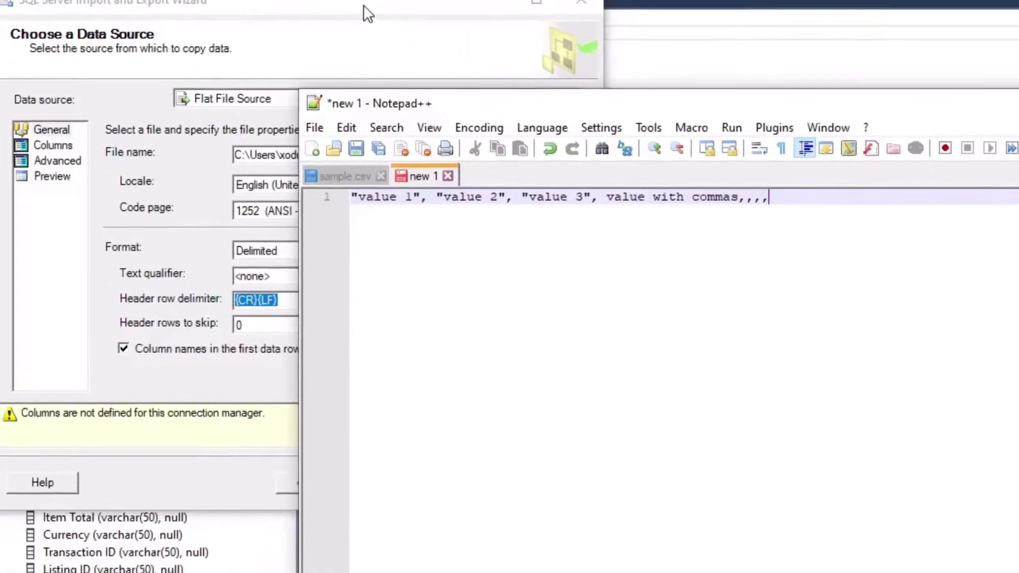
Step: Check the header row delimiter in the import wizard and add a line break after the example values in Notepad++
click(361, 6)
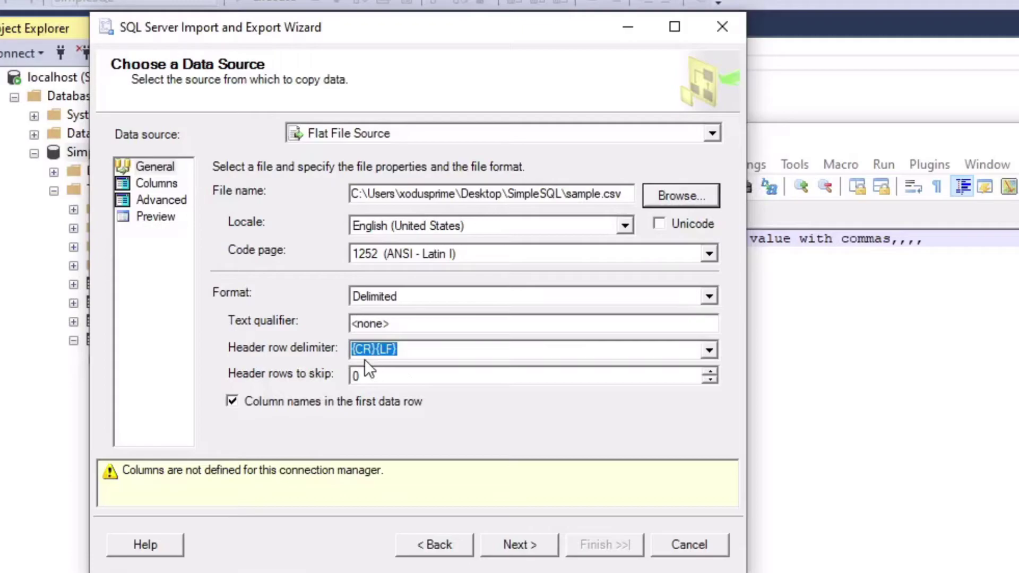
click(949, 260)
key(Return)
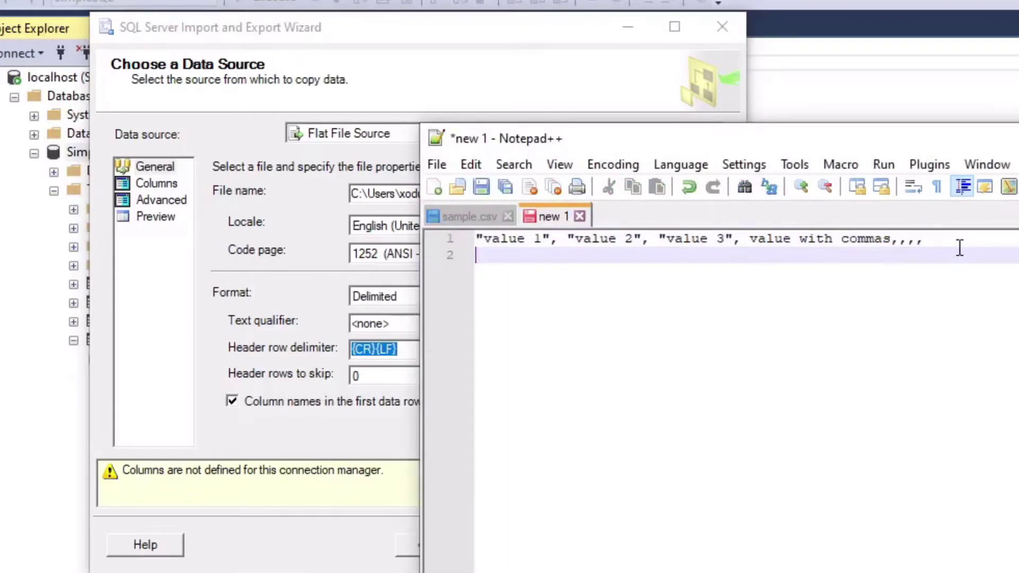
click(533, 32)
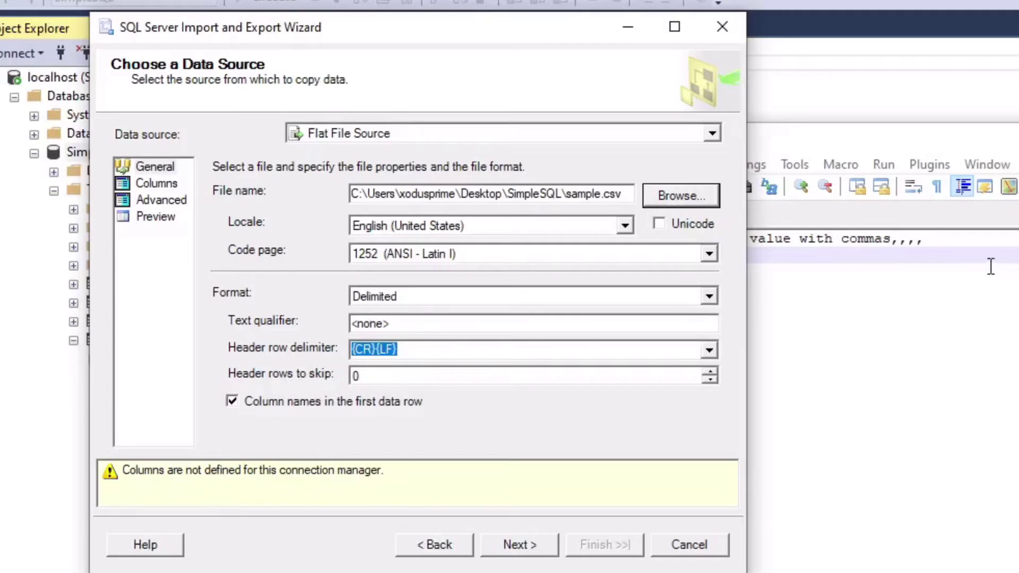
Step: Insert the header lines "This file is blah blah" and "sldkjfsdlk" above the example values in Notepad++, each followed by a blank line
click(1009, 262)
key(Up)
key(Return)
key(Up)
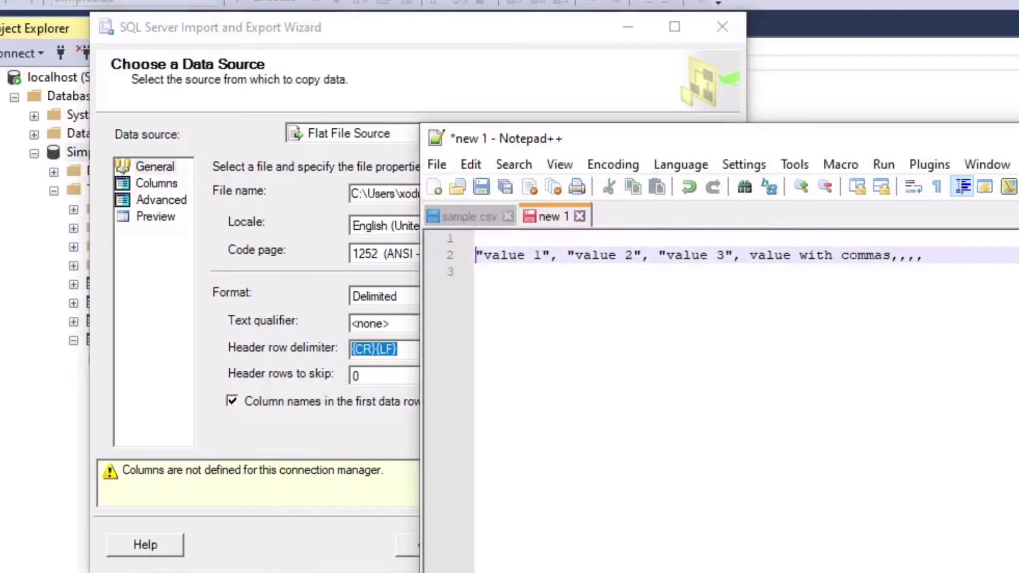
text(This fi)
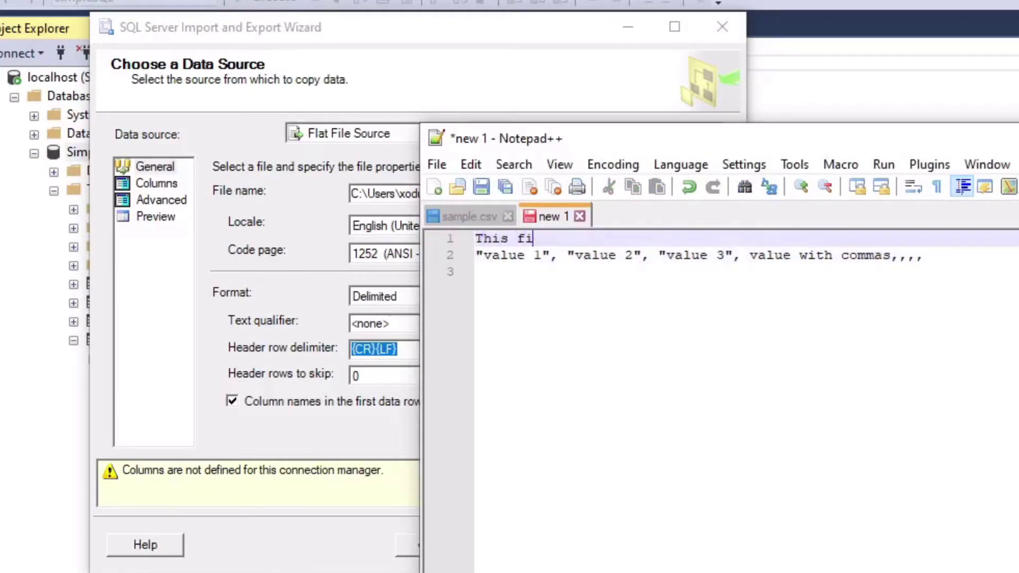
text(le is blah blah)
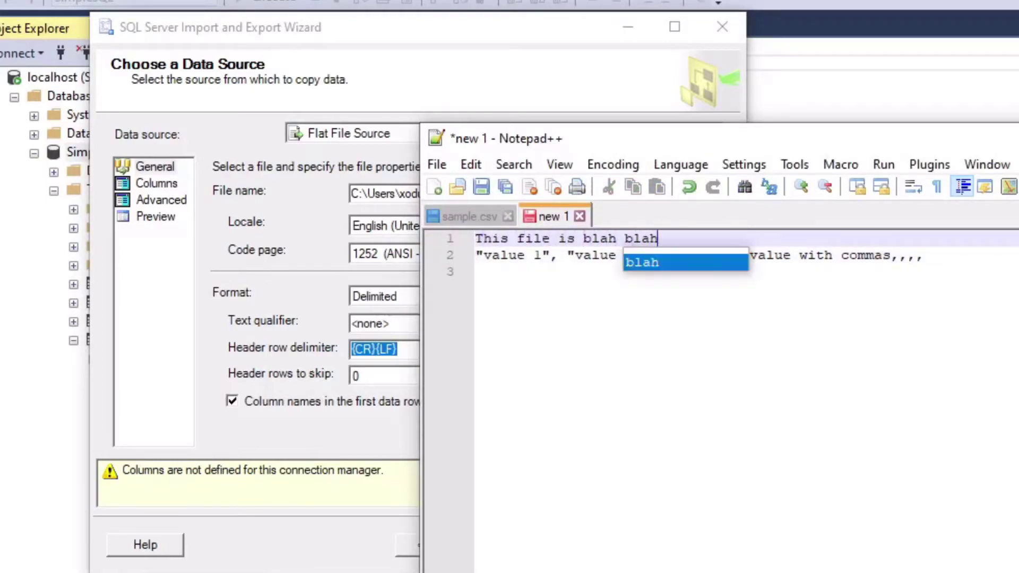
key(Return)
key(Return)
text(sldkjfsdlk)
key(Return)
key(Return)
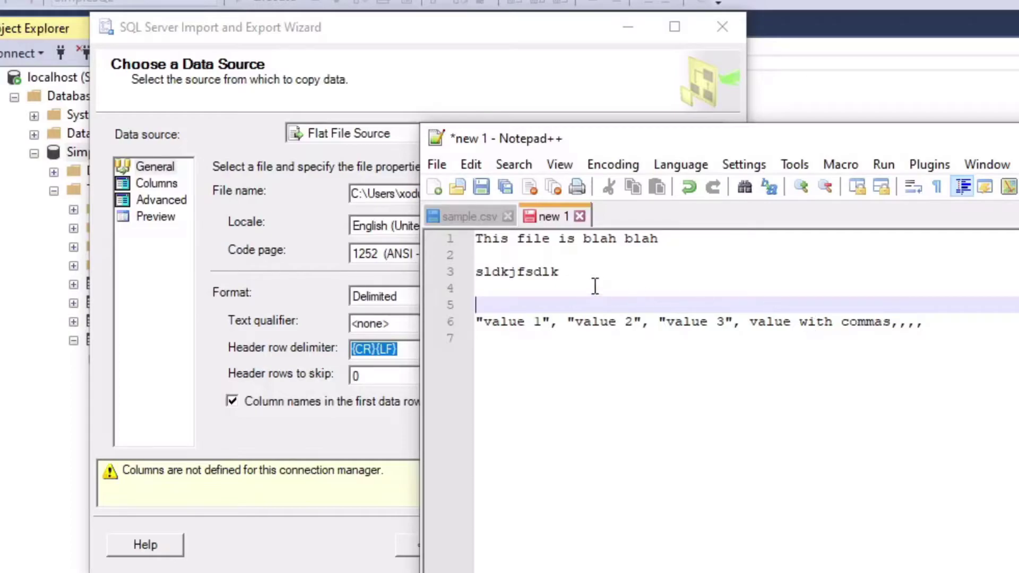
Step: Highlight the header lines above the example values and trace upward through the rows an import would skip
drag(531, 289, 481, 226)
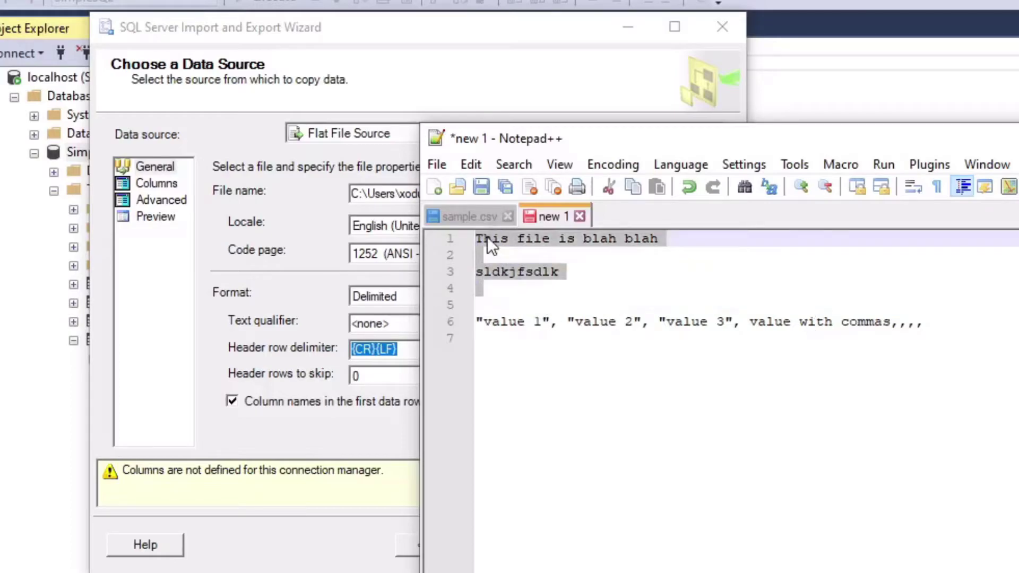
click(486, 300)
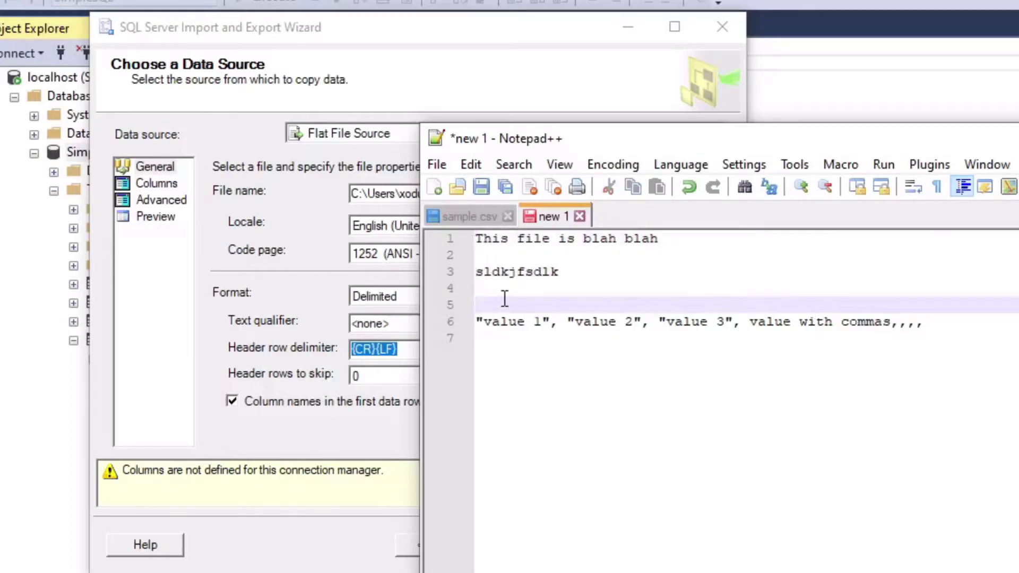
key(Up)
key(Up)
key(Up)
key(Up)
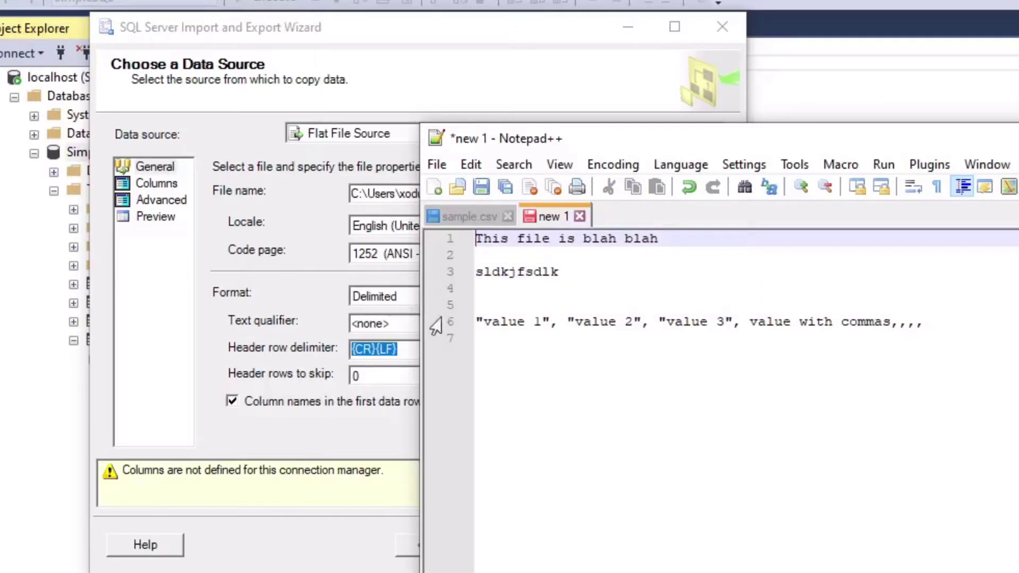
Step: Return to the import wizard, preview how sample.csv splits into columns, and widen the window to show more of them
click(369, 376)
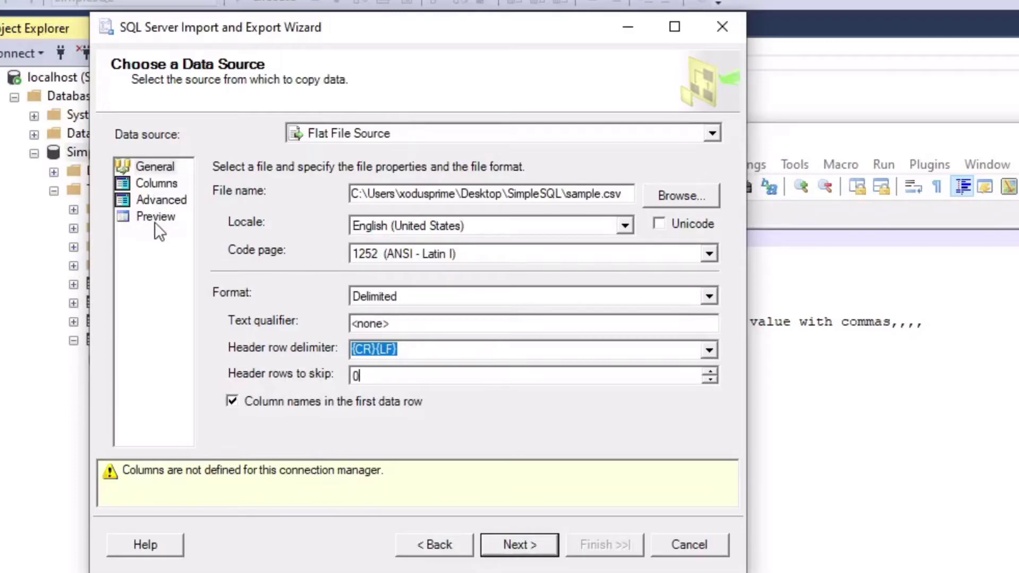
click(159, 186)
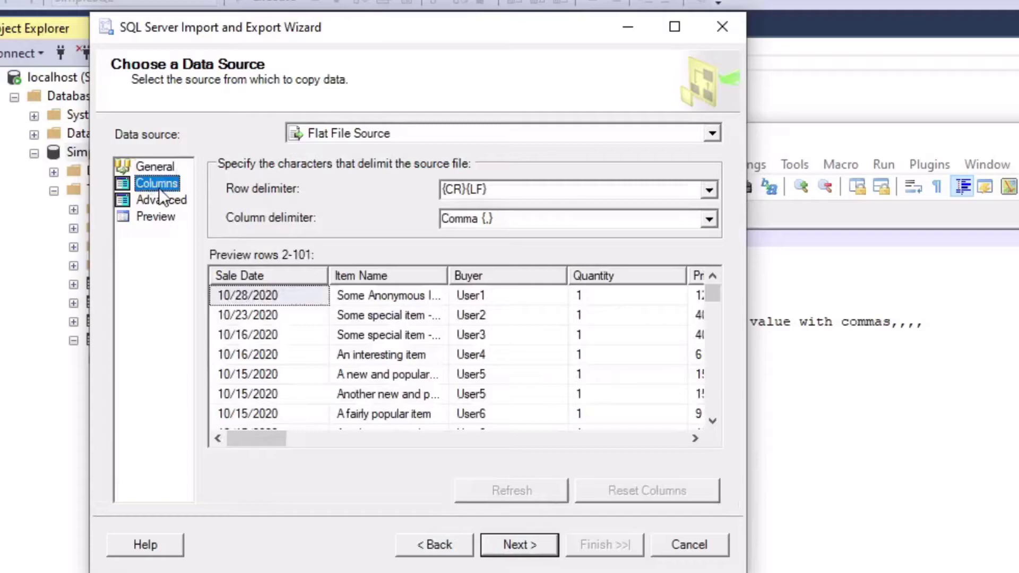
drag(820, 347, 1015, 285)
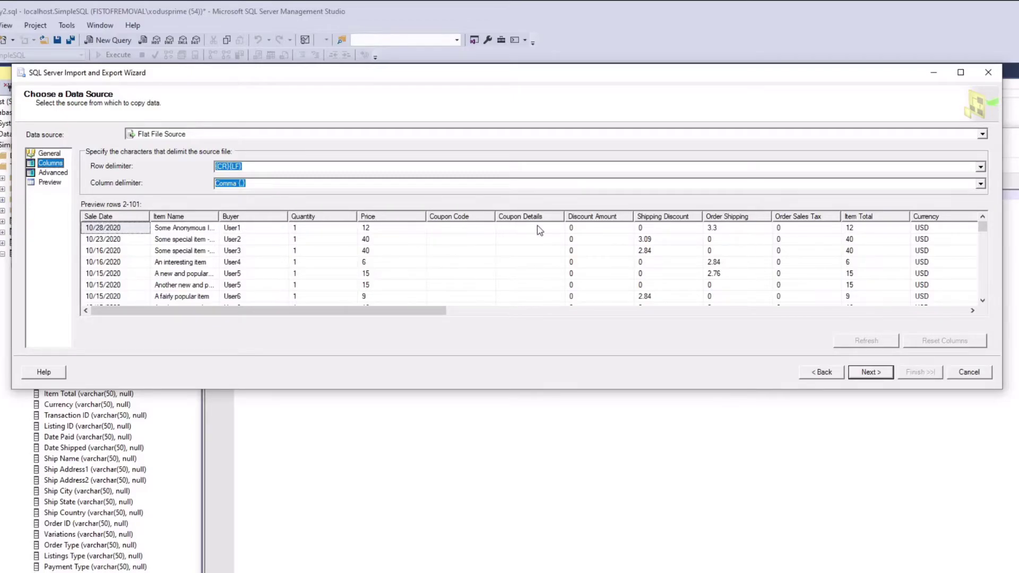
Step: Review the advanced import properties of the Sale Date, Item Name, Buyer and Quantity columns
click(54, 174)
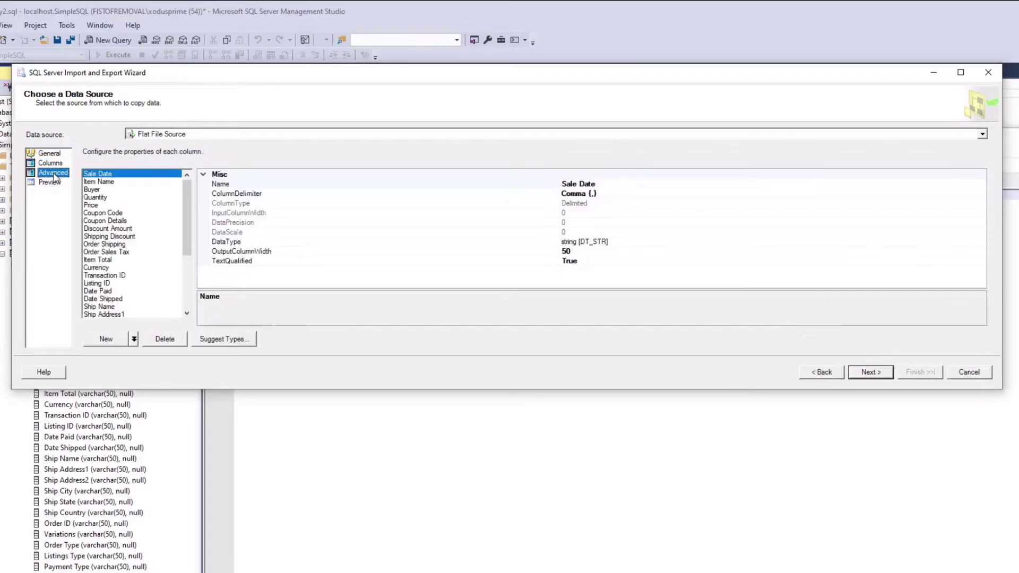
click(119, 184)
click(98, 190)
click(96, 198)
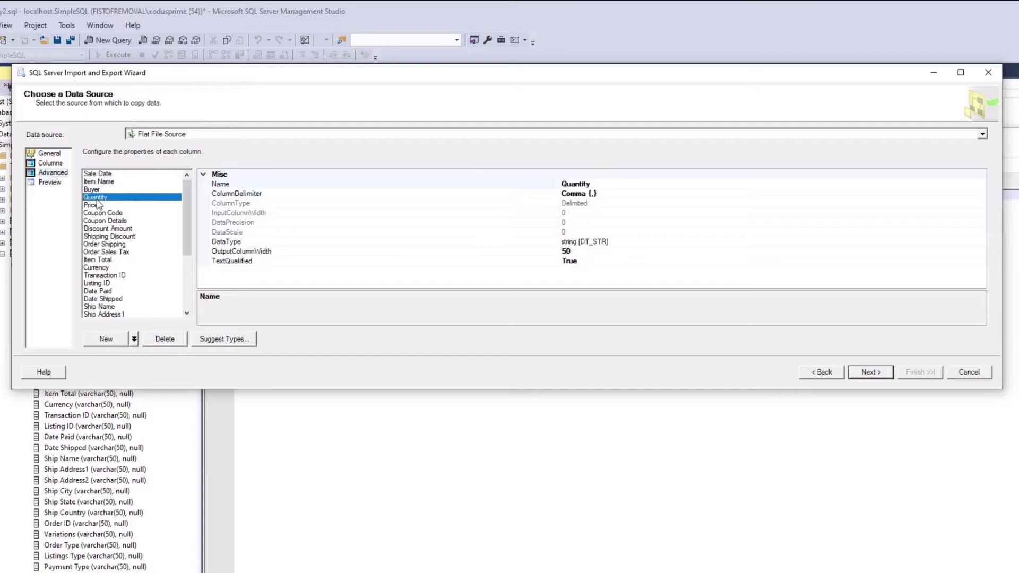
Step: Set the Price column's data type to four-byte signed integer [DT_I4] in the advanced source properties
click(95, 207)
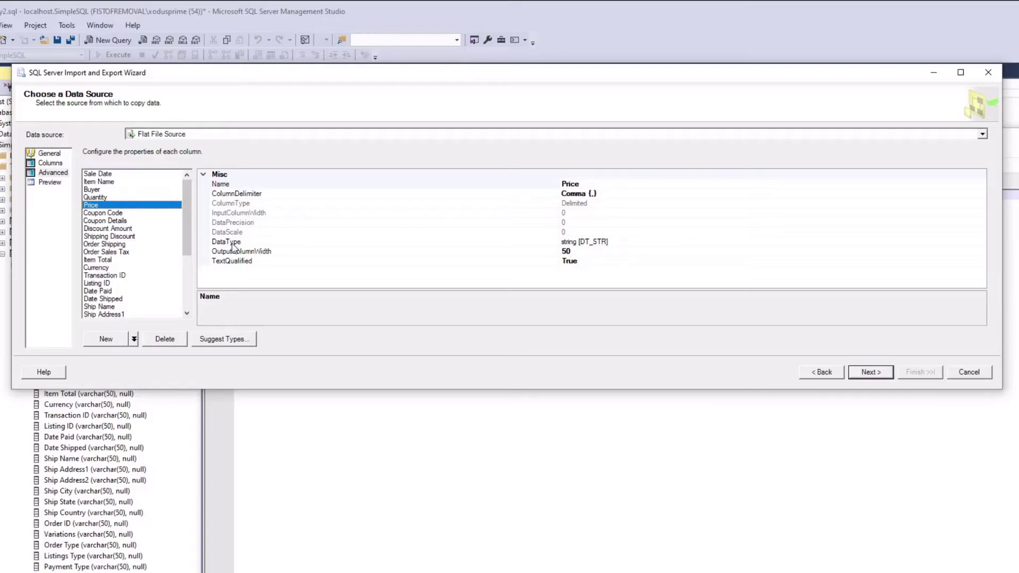
click(636, 243)
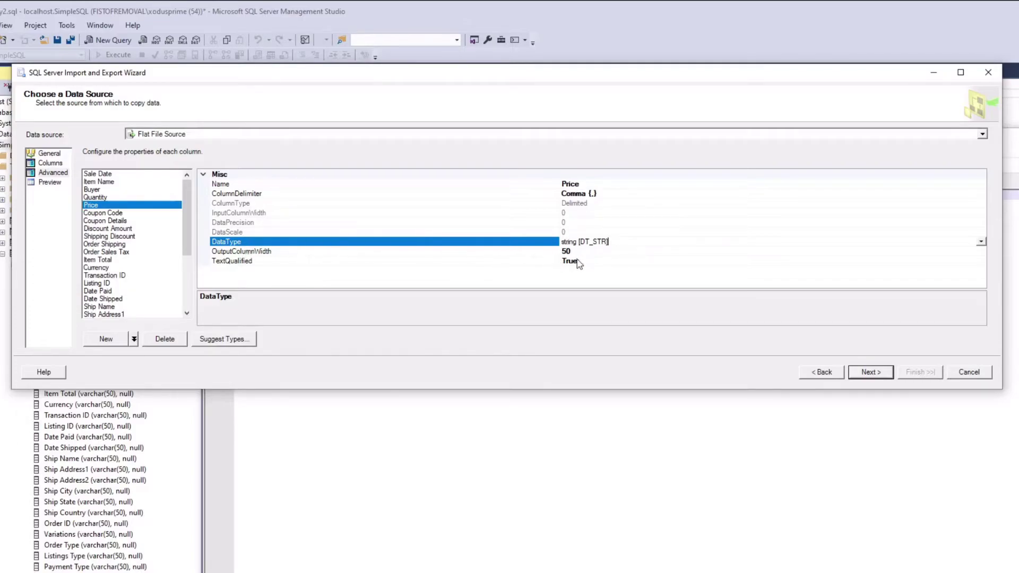
click(981, 243)
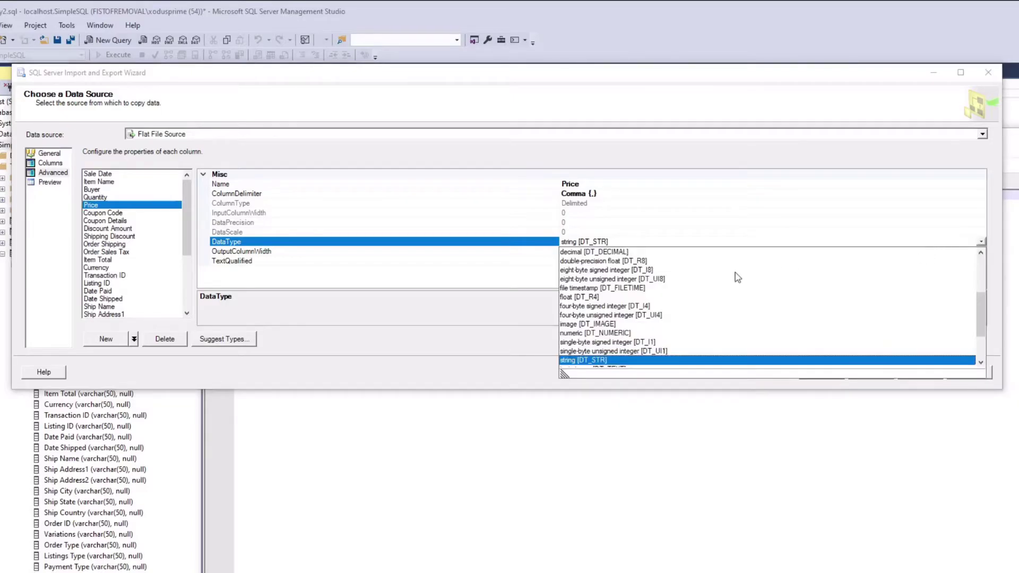
scroll(615, 321, down, 1)
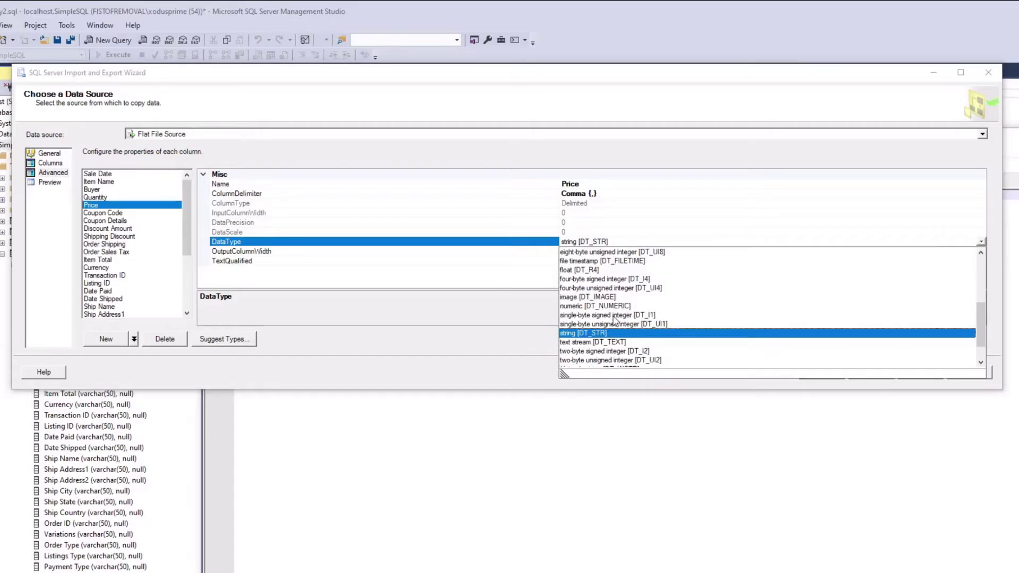
click(592, 280)
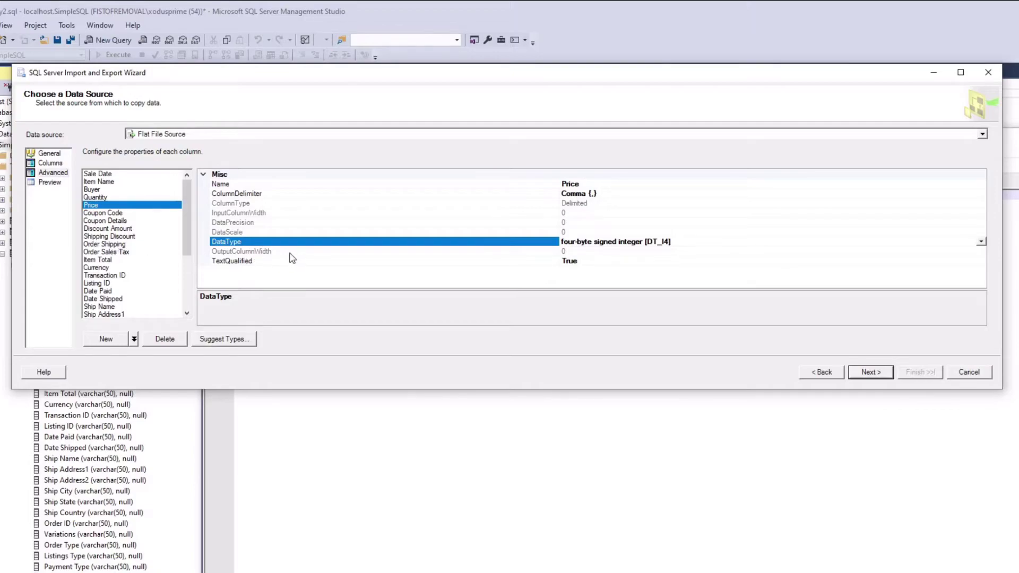
Step: Choose SQL Server Native Client 11.0 as the import destination, keeping localhost, Windows Authentication and the SimpleSQL database
click(877, 373)
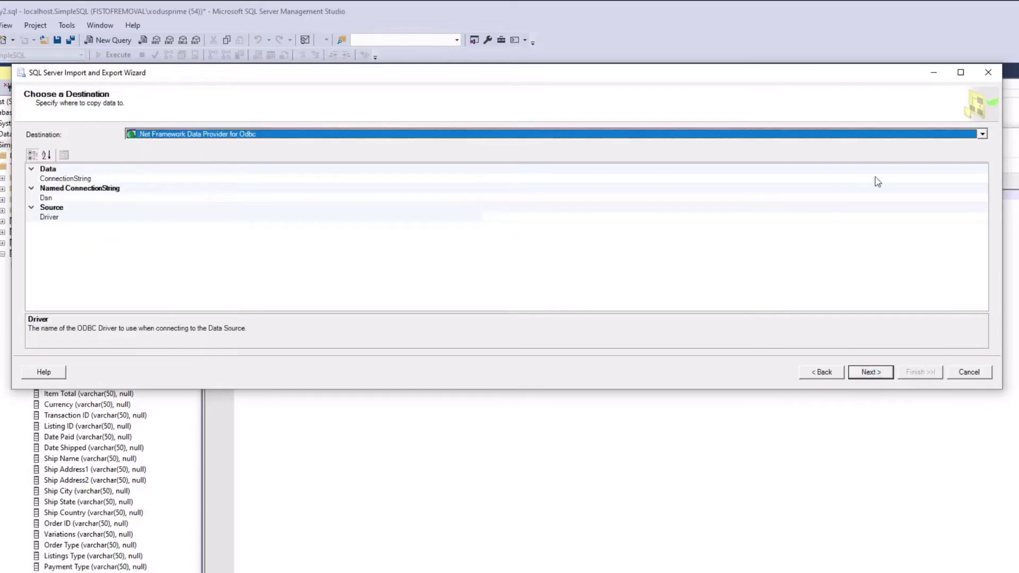
click(983, 134)
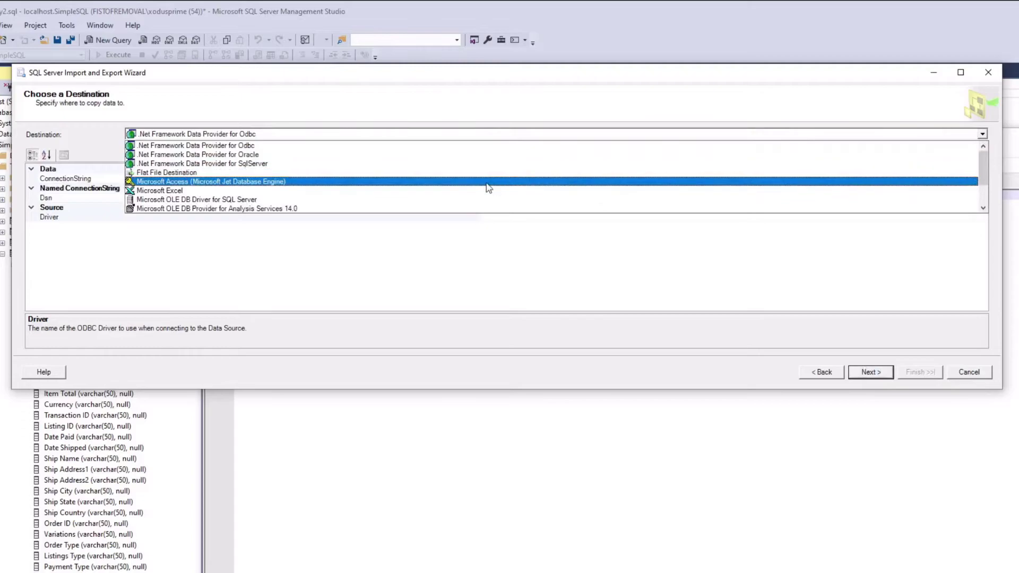
scroll(394, 190, down, 2)
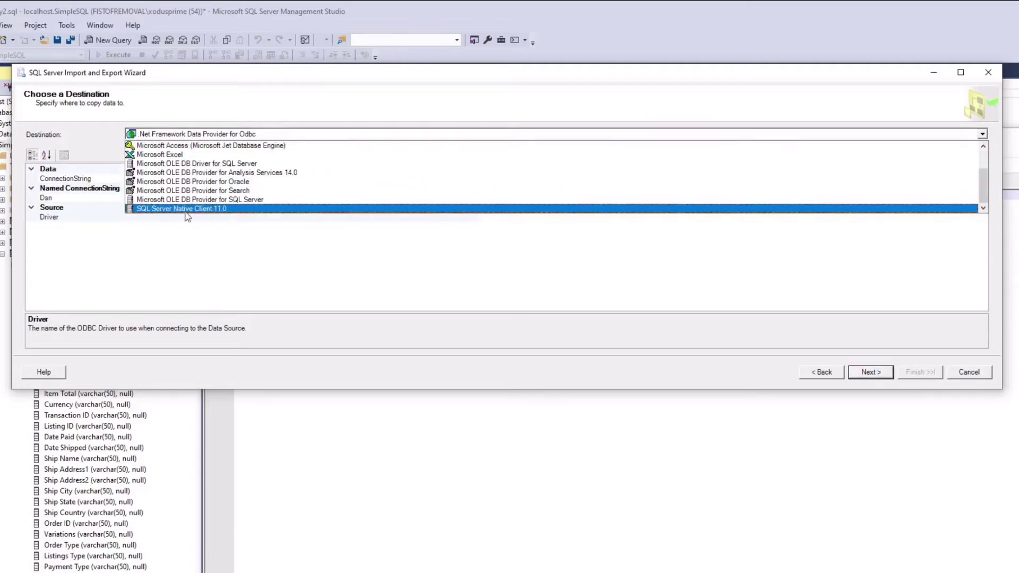
click(186, 209)
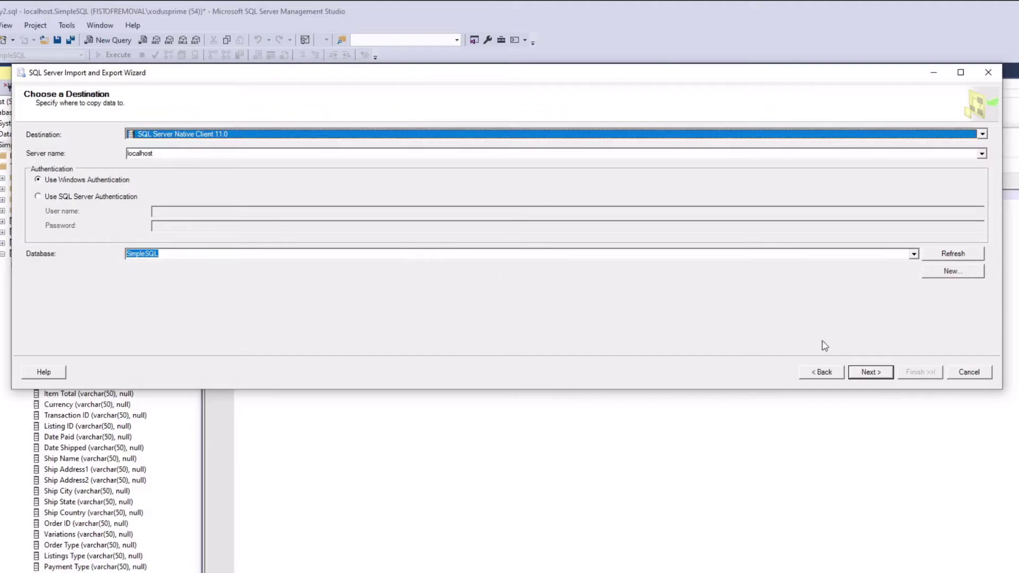
click(872, 372)
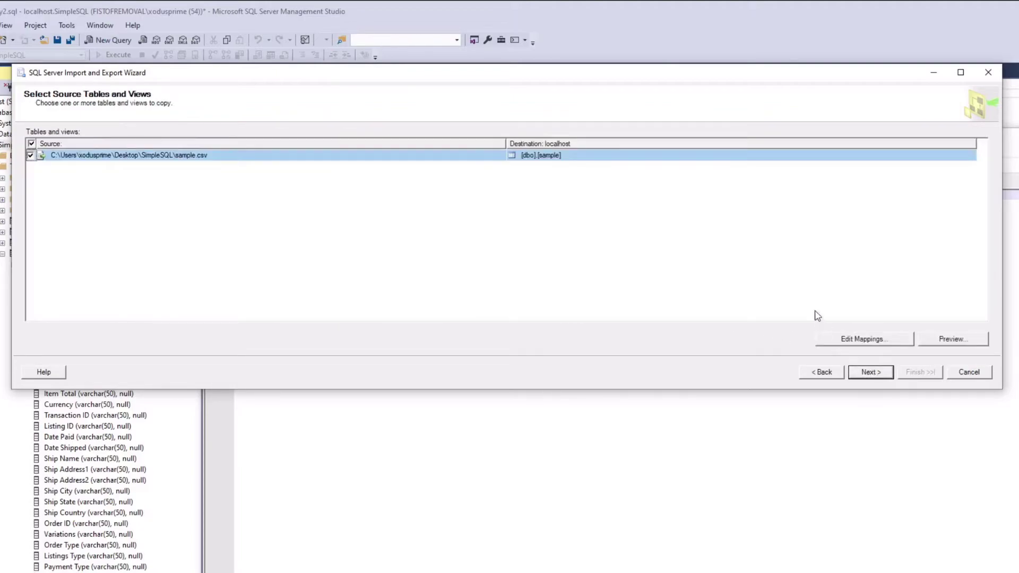
Step: Name the destination table for sample.csv [dbo].[sample_withnumber]
click(548, 160)
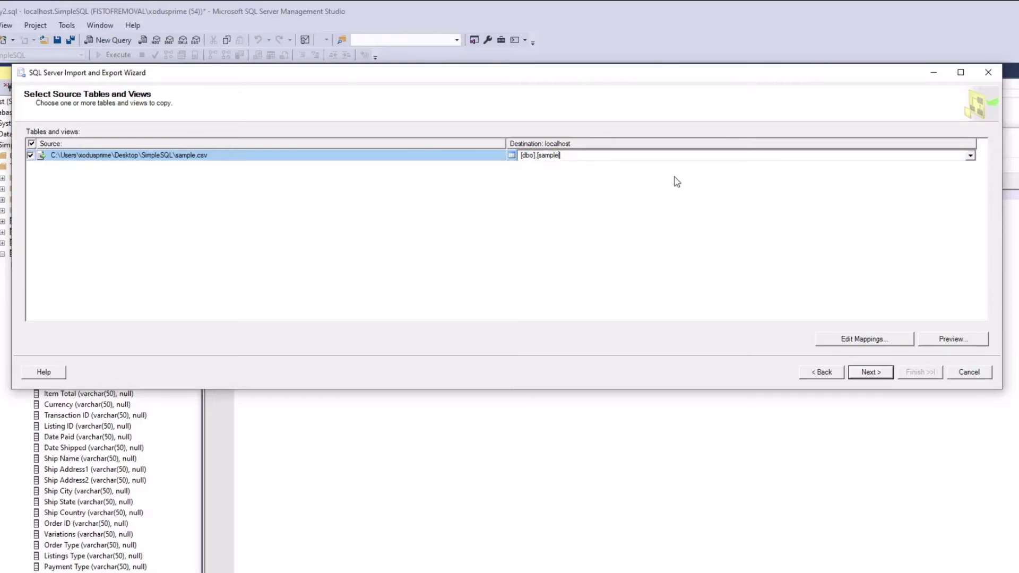
key(BackSpace)
text(_withnumber)
Step: Open the column mappings for sample.csv, enlarge the window and check the destination types of Sale Date and Price
click(869, 346)
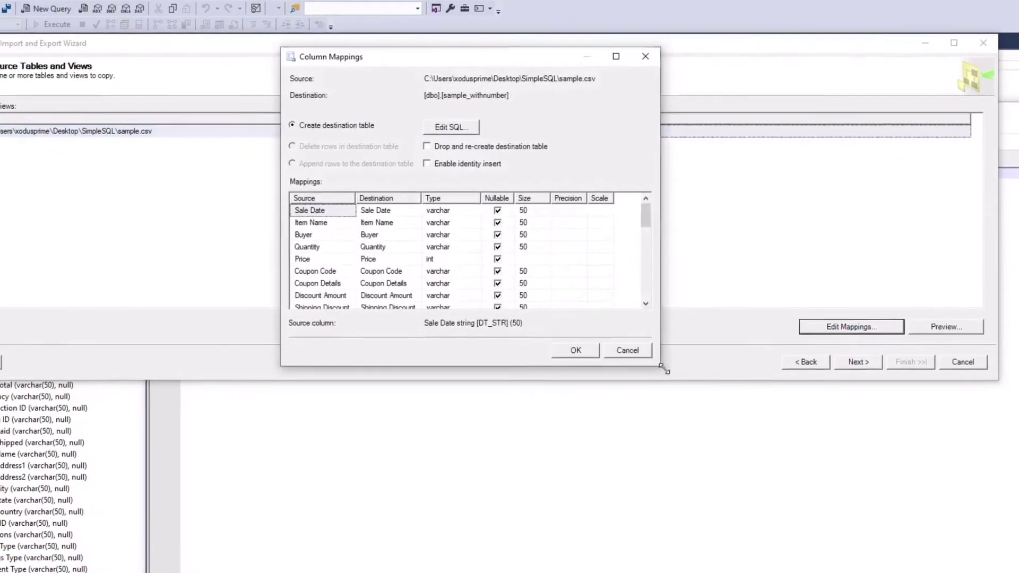
drag(642, 357, 791, 572)
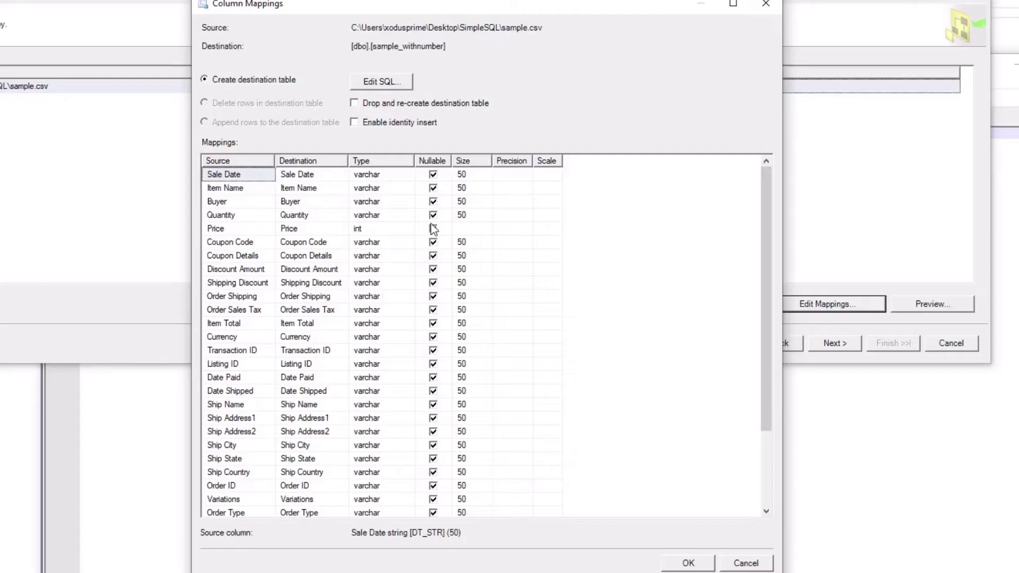
click(397, 180)
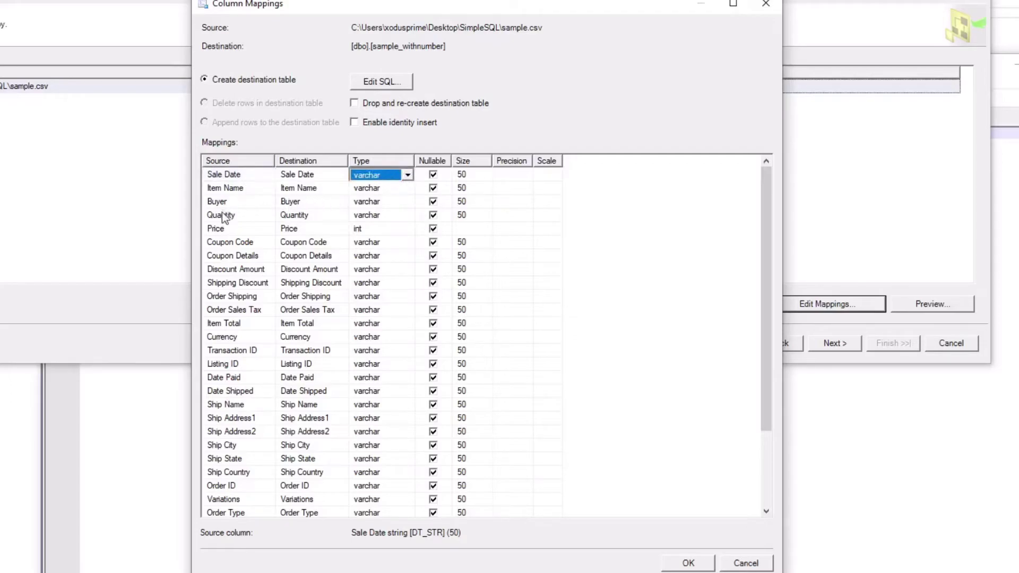
click(374, 232)
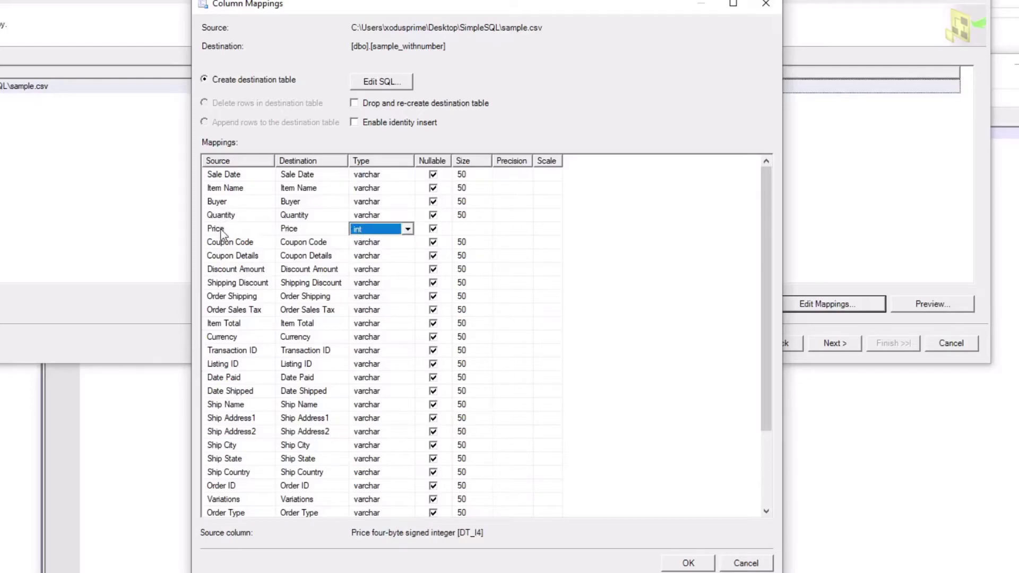
Step: Set the Sale Date column's destination type to date, accept the mappings and continue to the data type mapping review
click(389, 176)
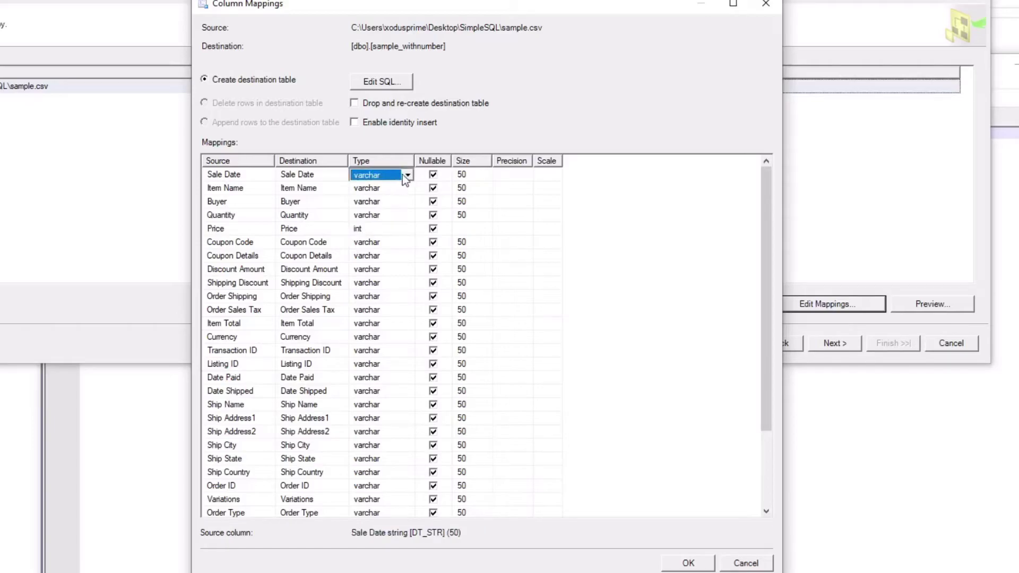
click(407, 174)
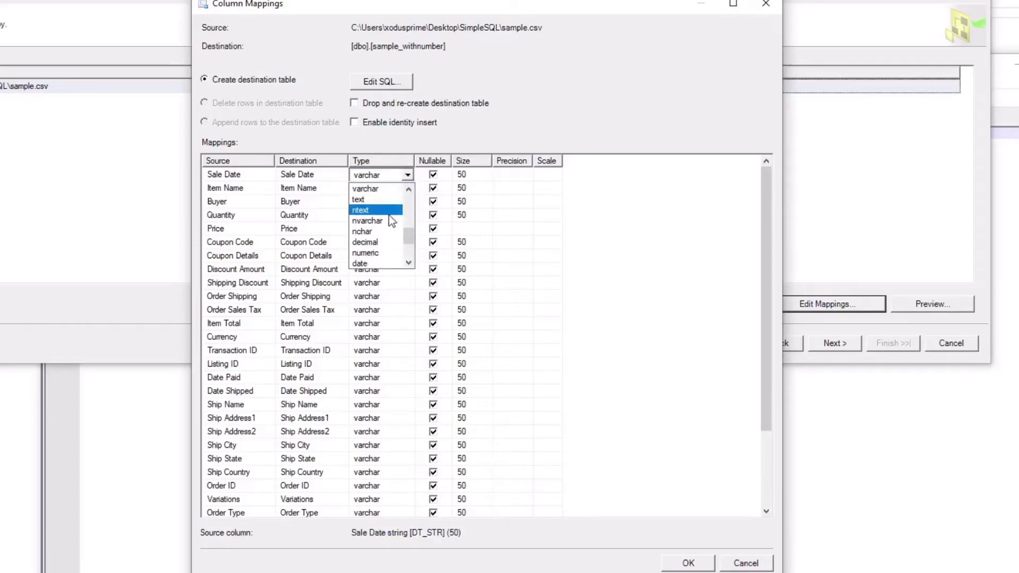
scroll(390, 221, down, 1)
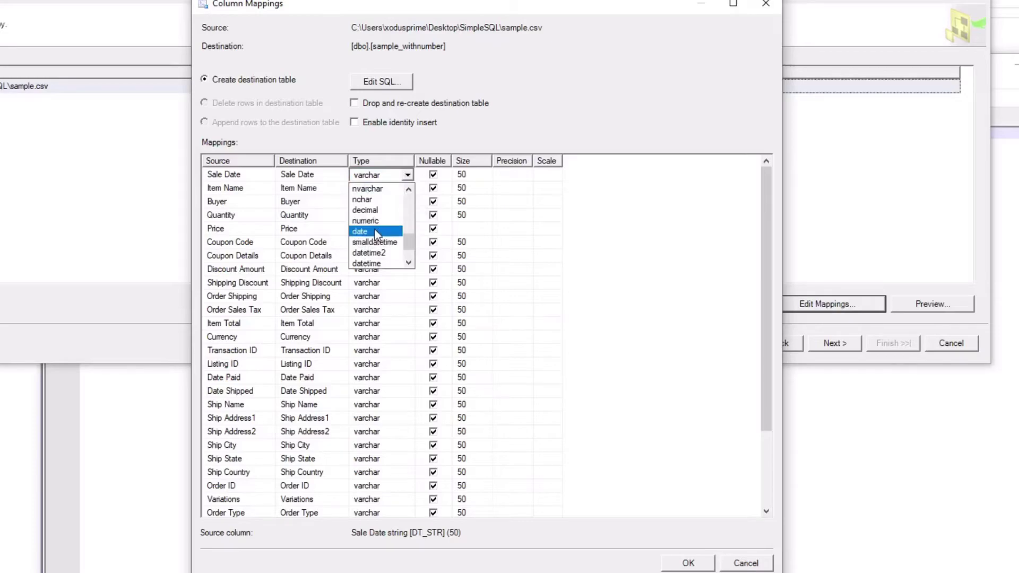
click(376, 232)
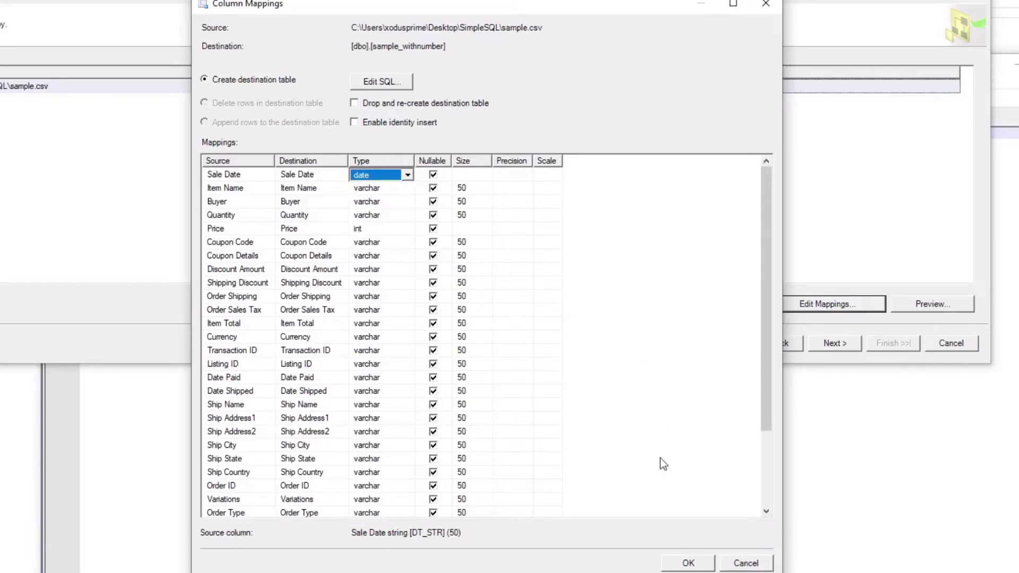
click(686, 565)
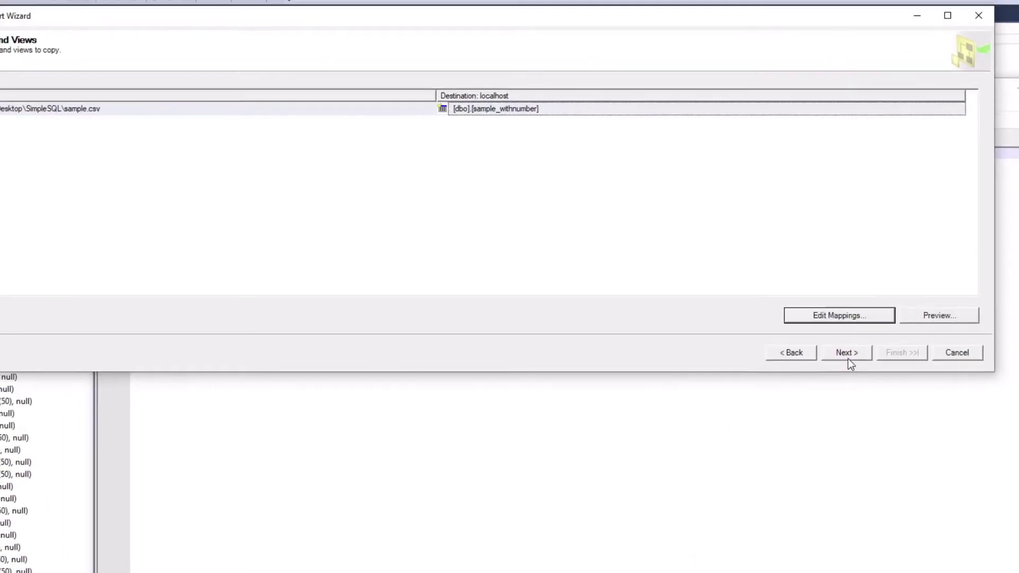
click(848, 355)
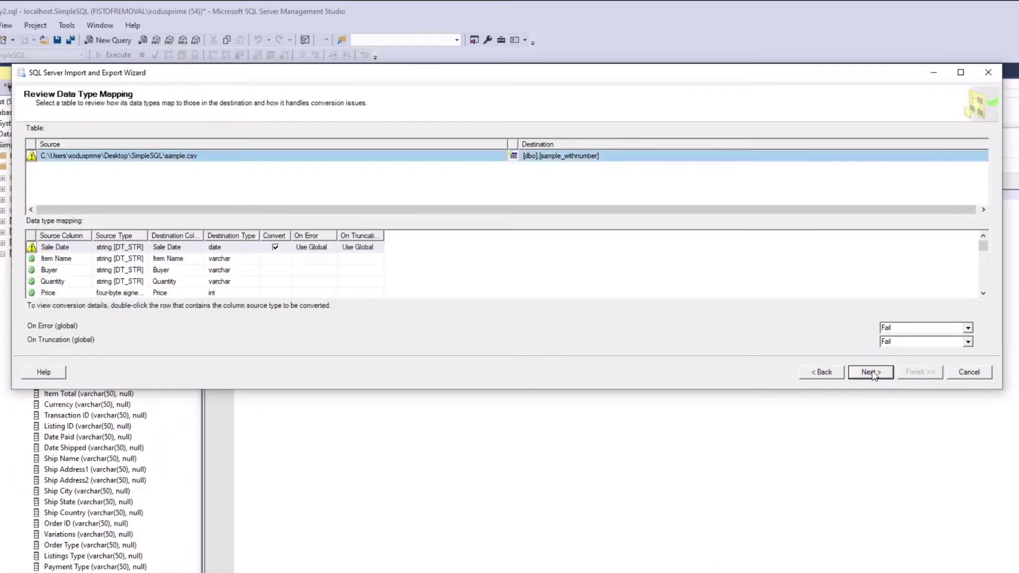
Step: Review the Sale Date conversion, keep Fail as the error and truncation handling, and run the import immediately without saving a package
click(31, 248)
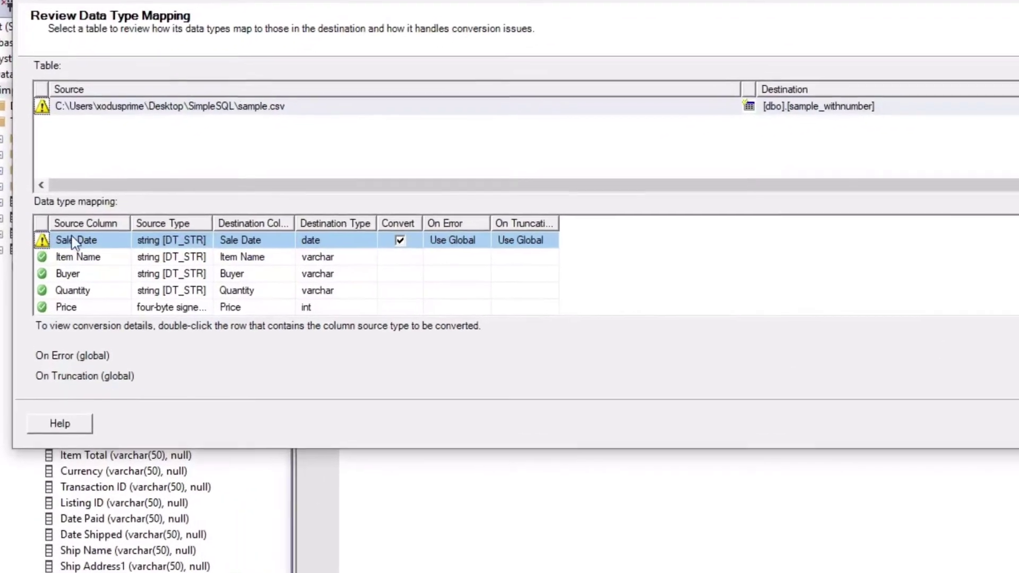
mouse_move(45, 241)
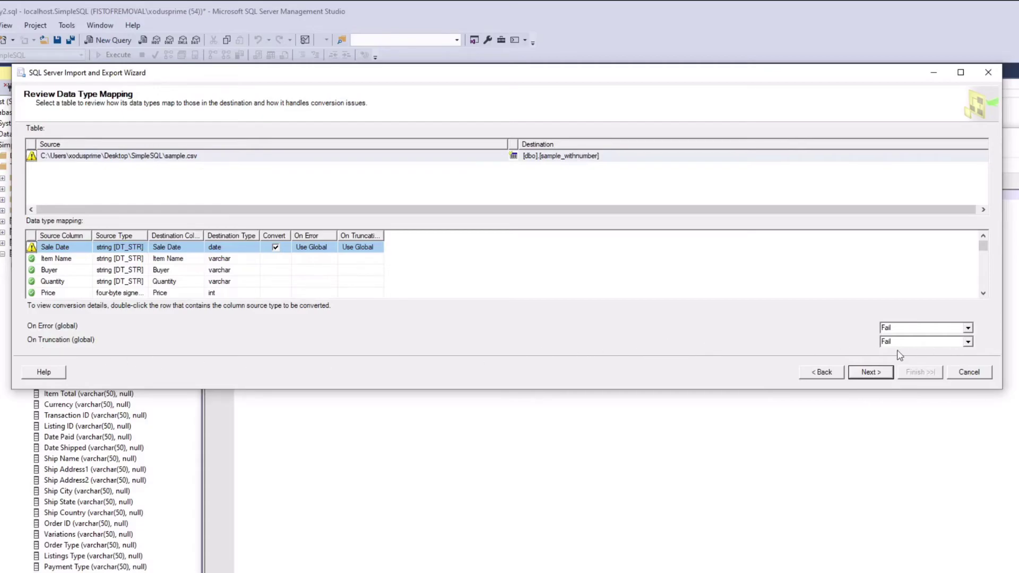
click(873, 374)
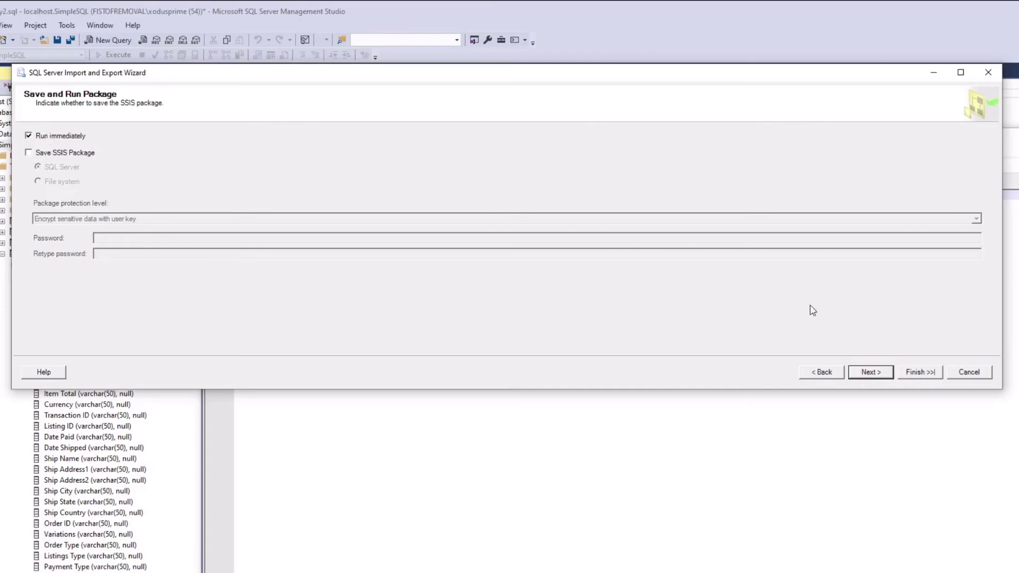
click(879, 374)
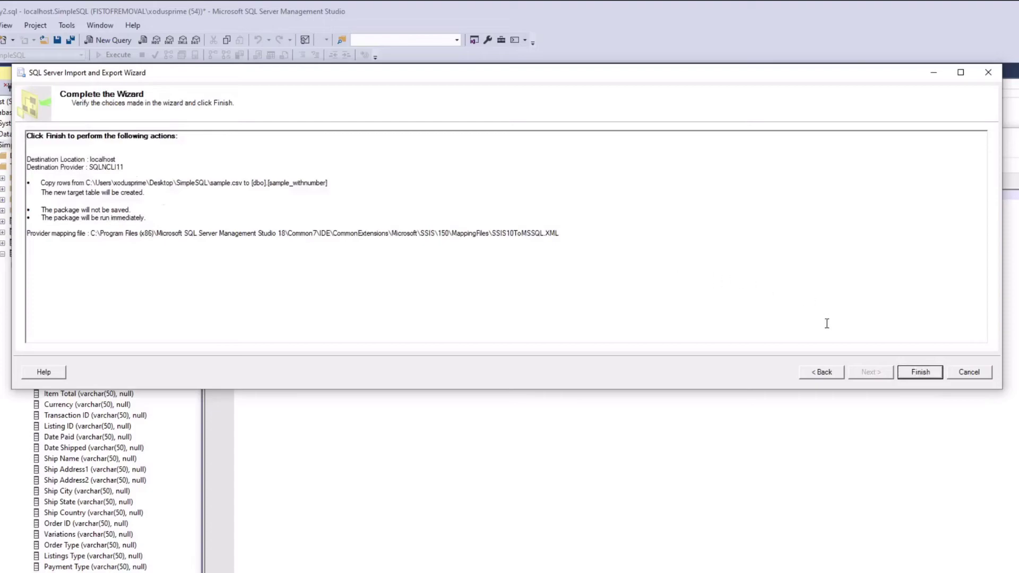
click(919, 371)
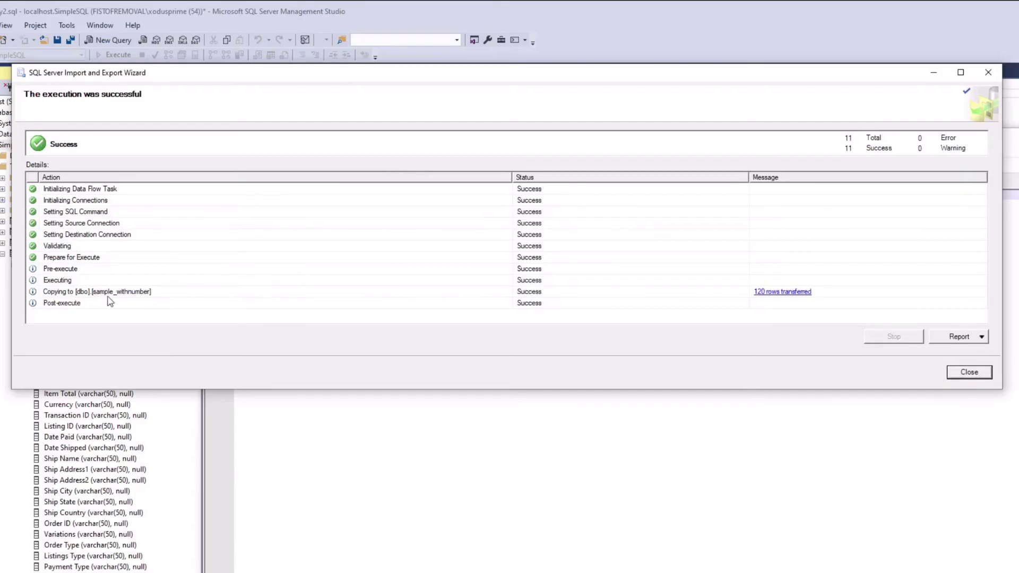
click(969, 372)
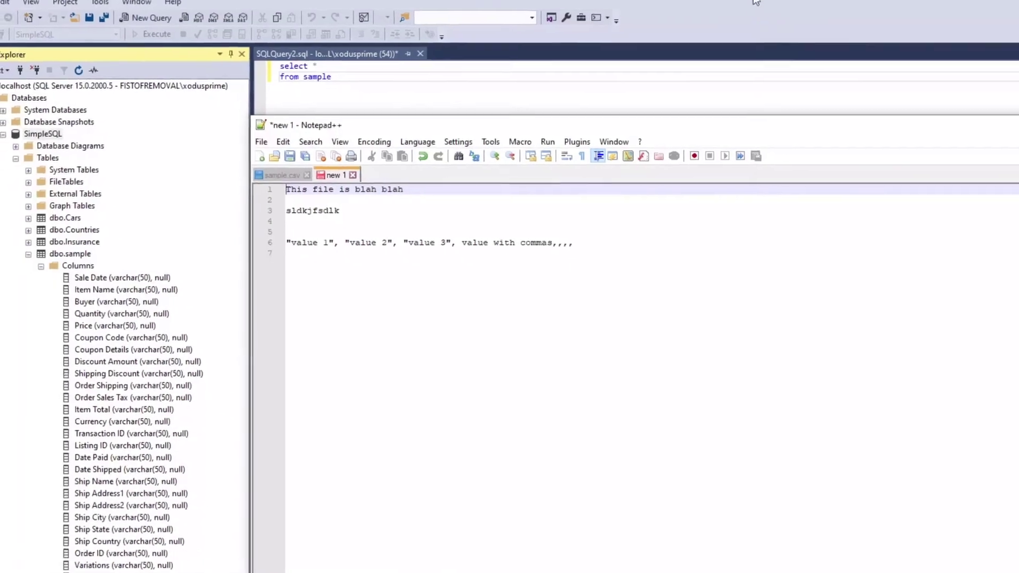
Step: Switch back to SQL Server Management Studio, refresh the SimpleSQL database and expand its tables
click(756, 4)
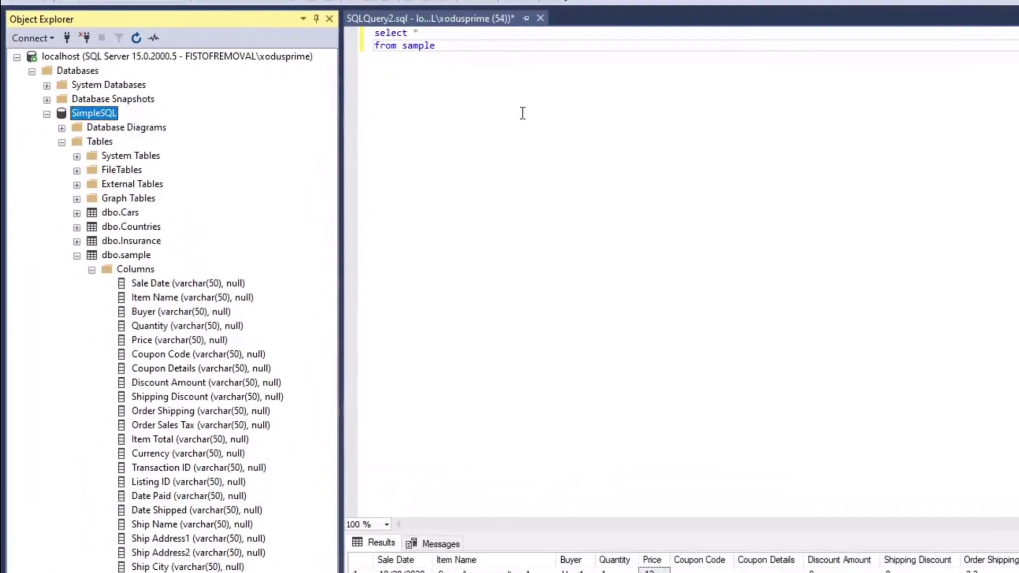
right_click(80, 112)
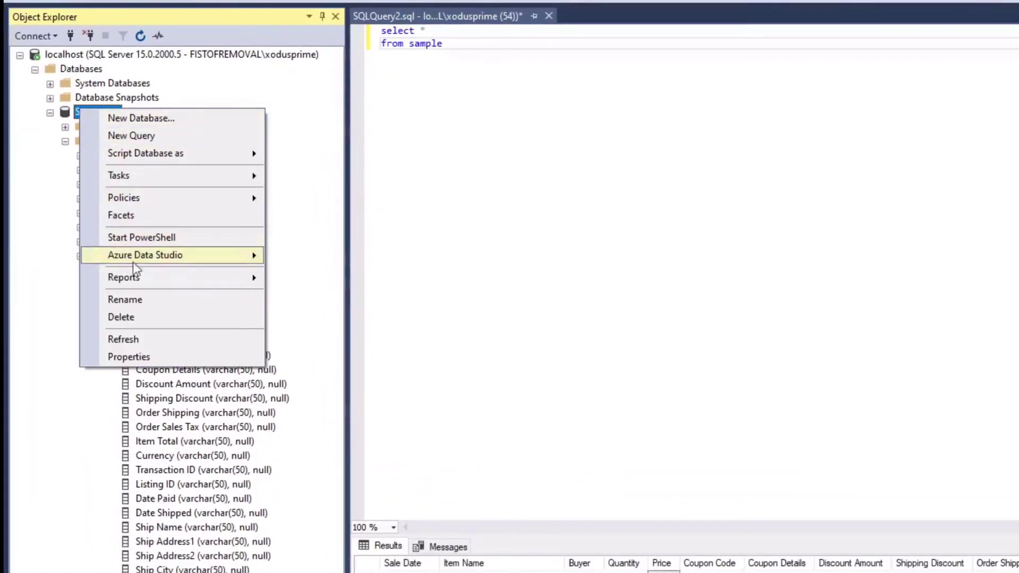
click(135, 335)
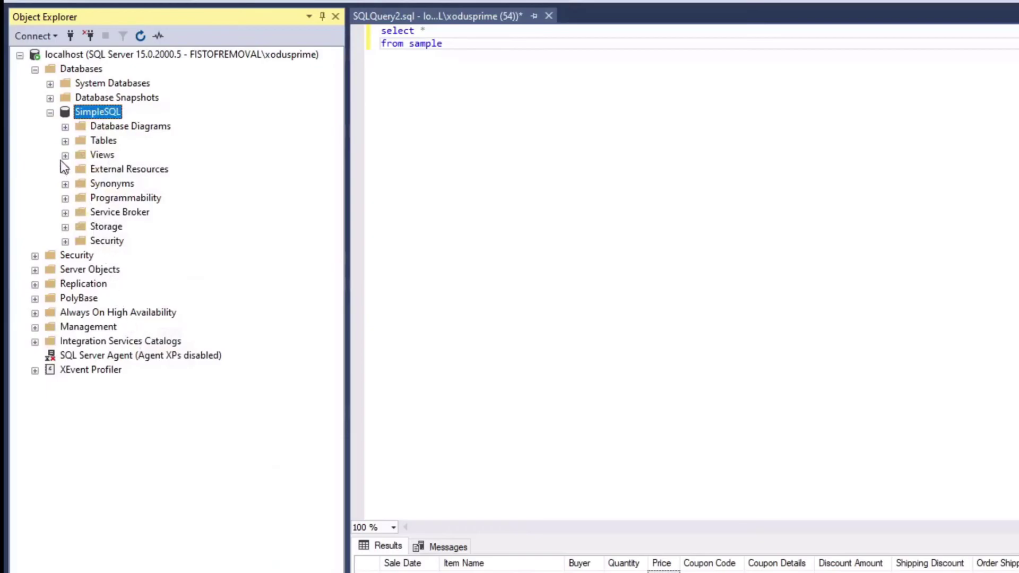
click(65, 142)
Step: Expand the columns of dbo.sample_withnumber and check the data types of Price and Sale Date
click(140, 270)
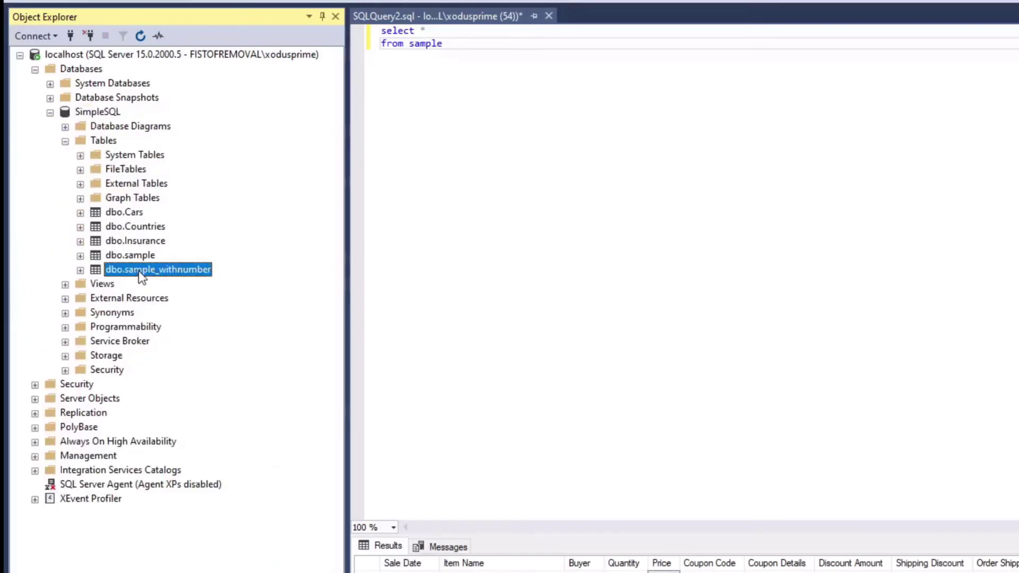
click(80, 270)
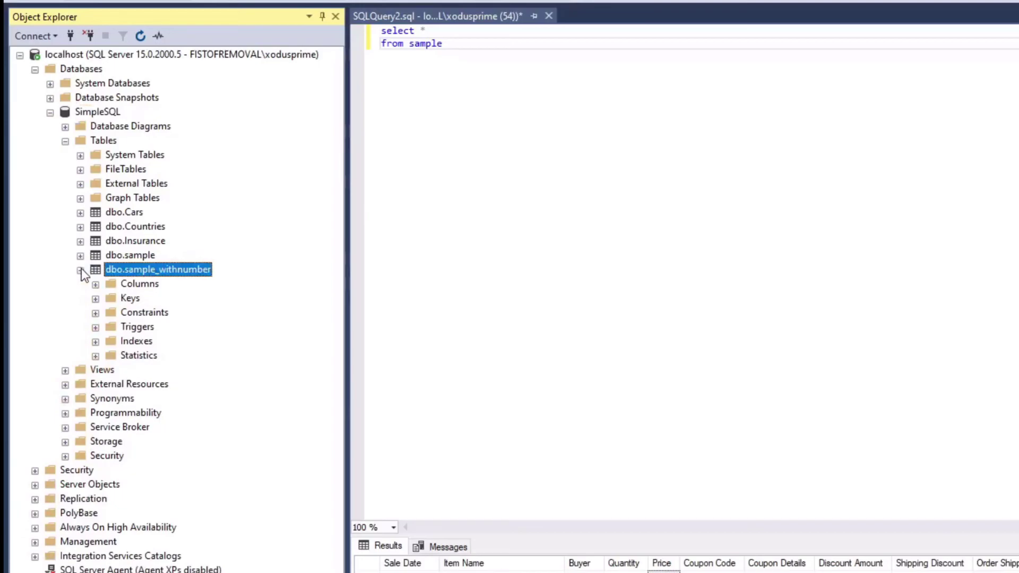
click(95, 284)
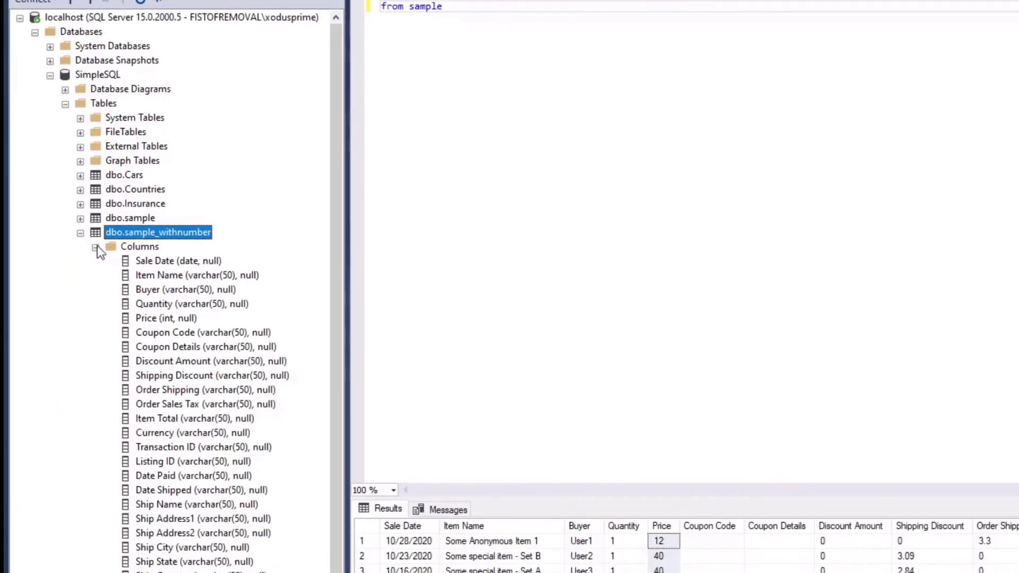
click(161, 291)
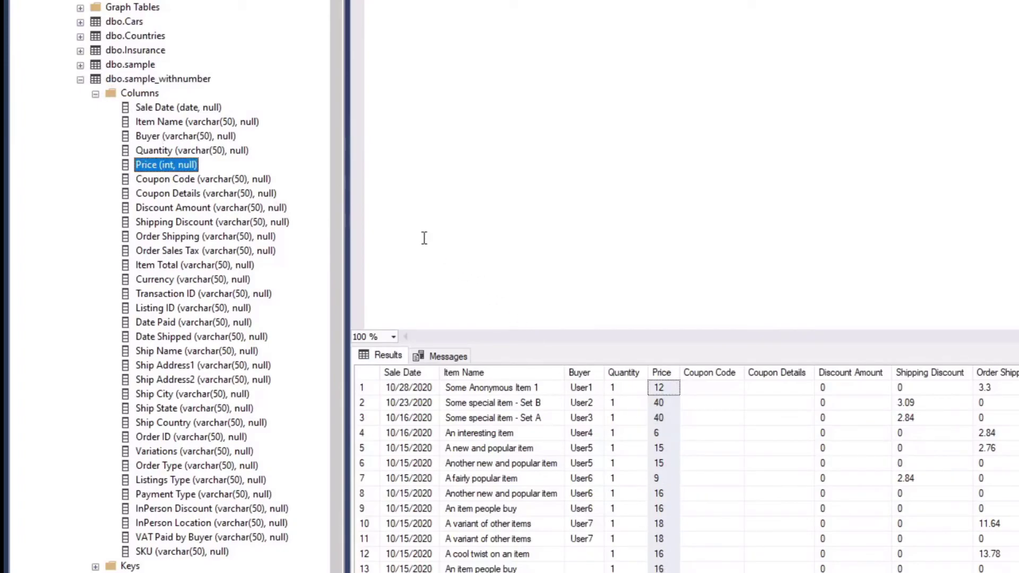
click(177, 107)
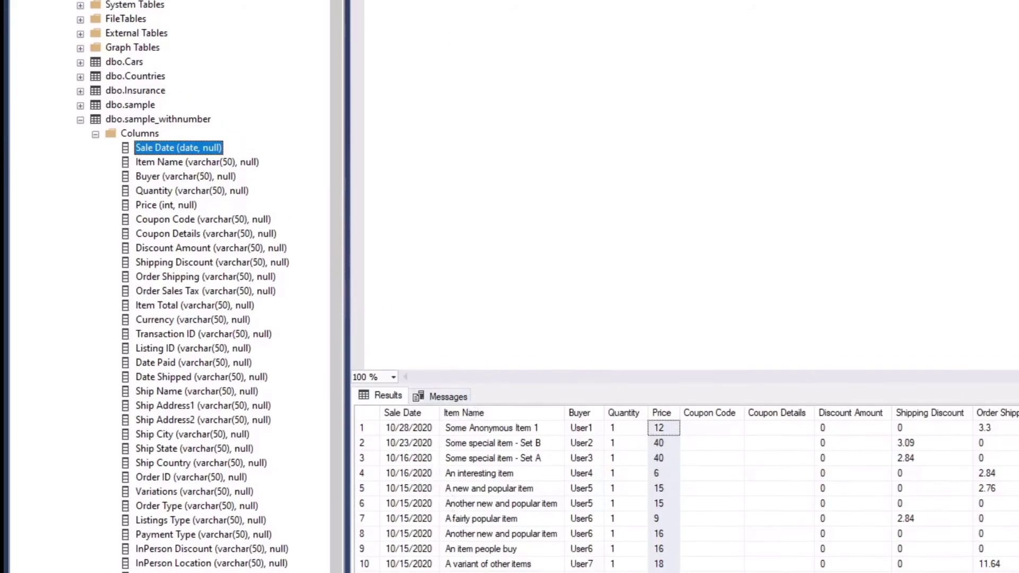
Step: Change the query to select all rows from sample_withnumber, run it and compare the Sale Date values with Date Paid
click(483, 9)
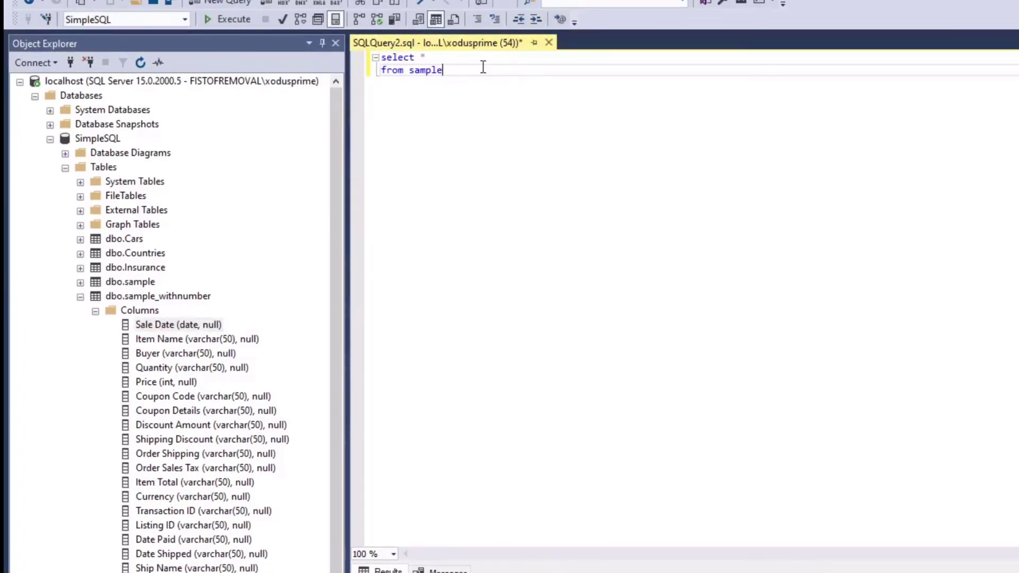
text(_)
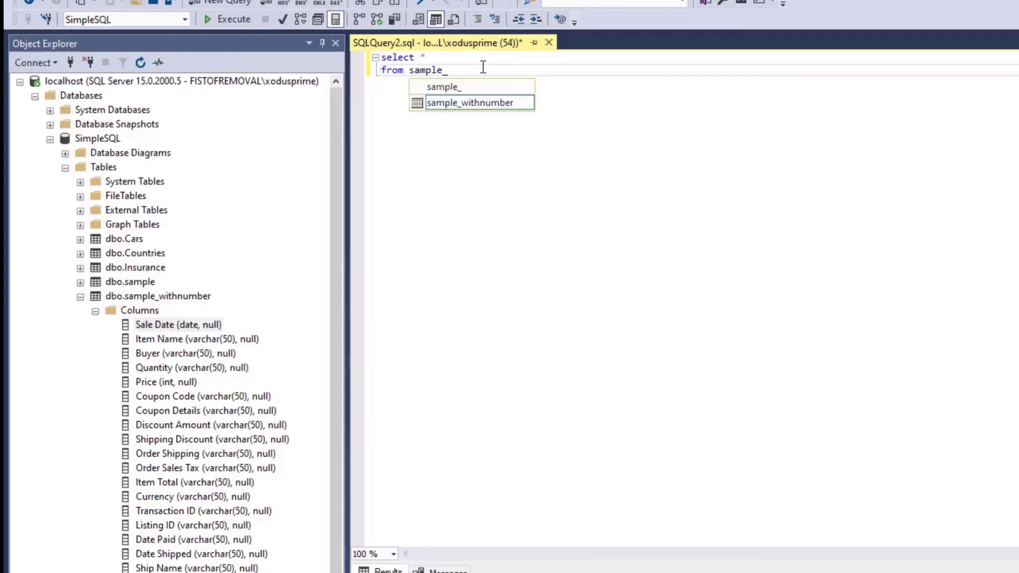
key(Tab)
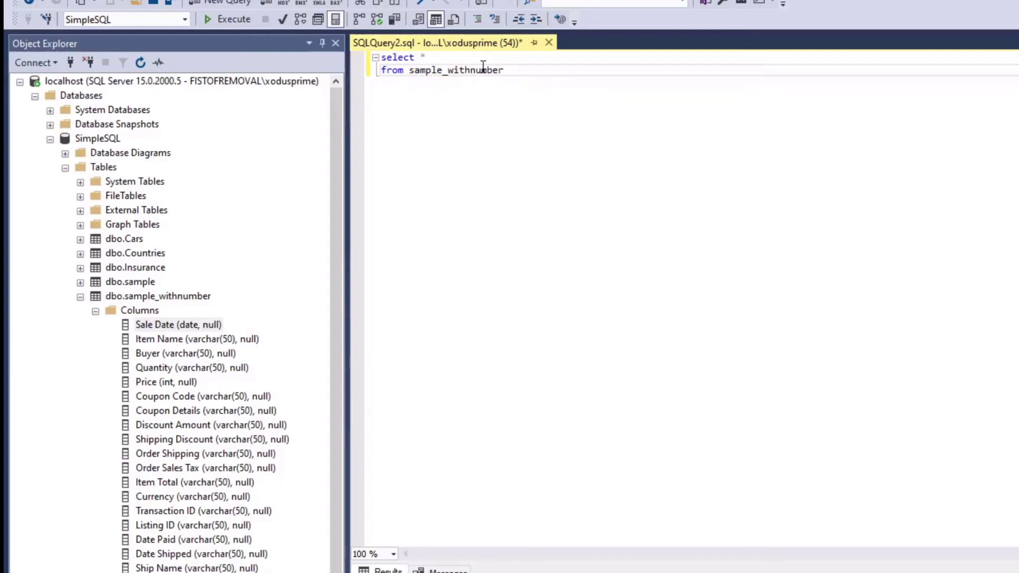
click(227, 22)
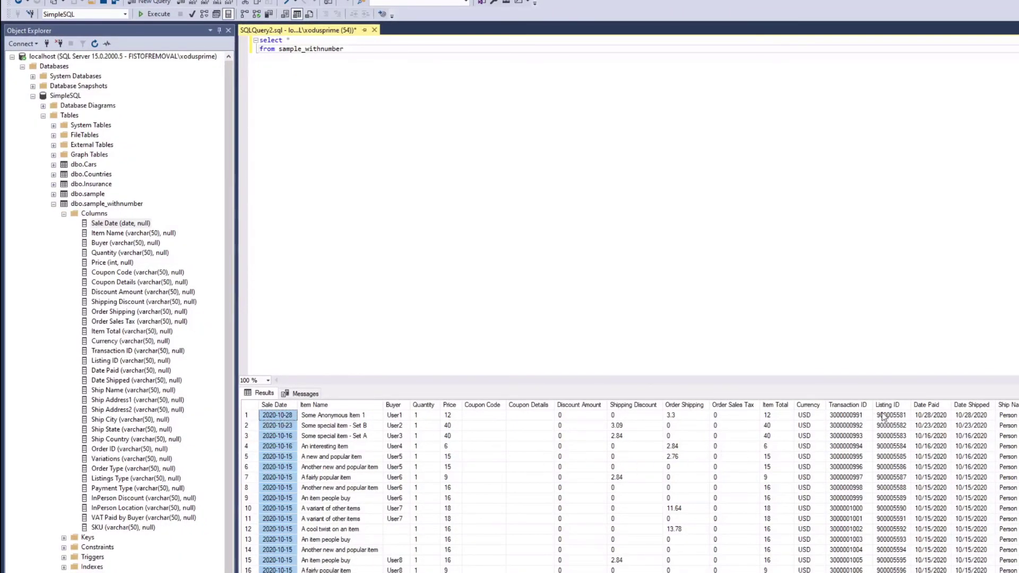
click(934, 405)
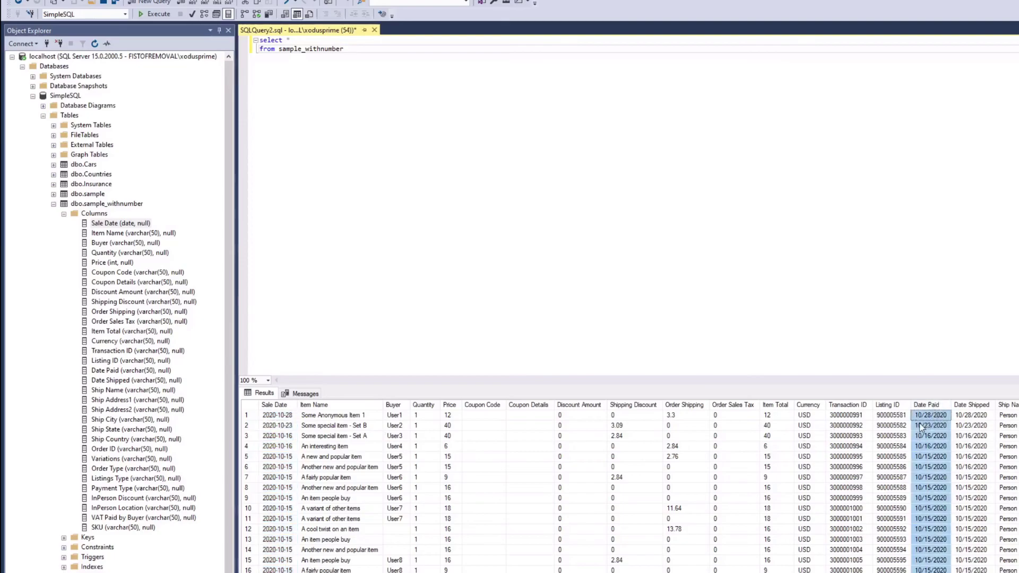